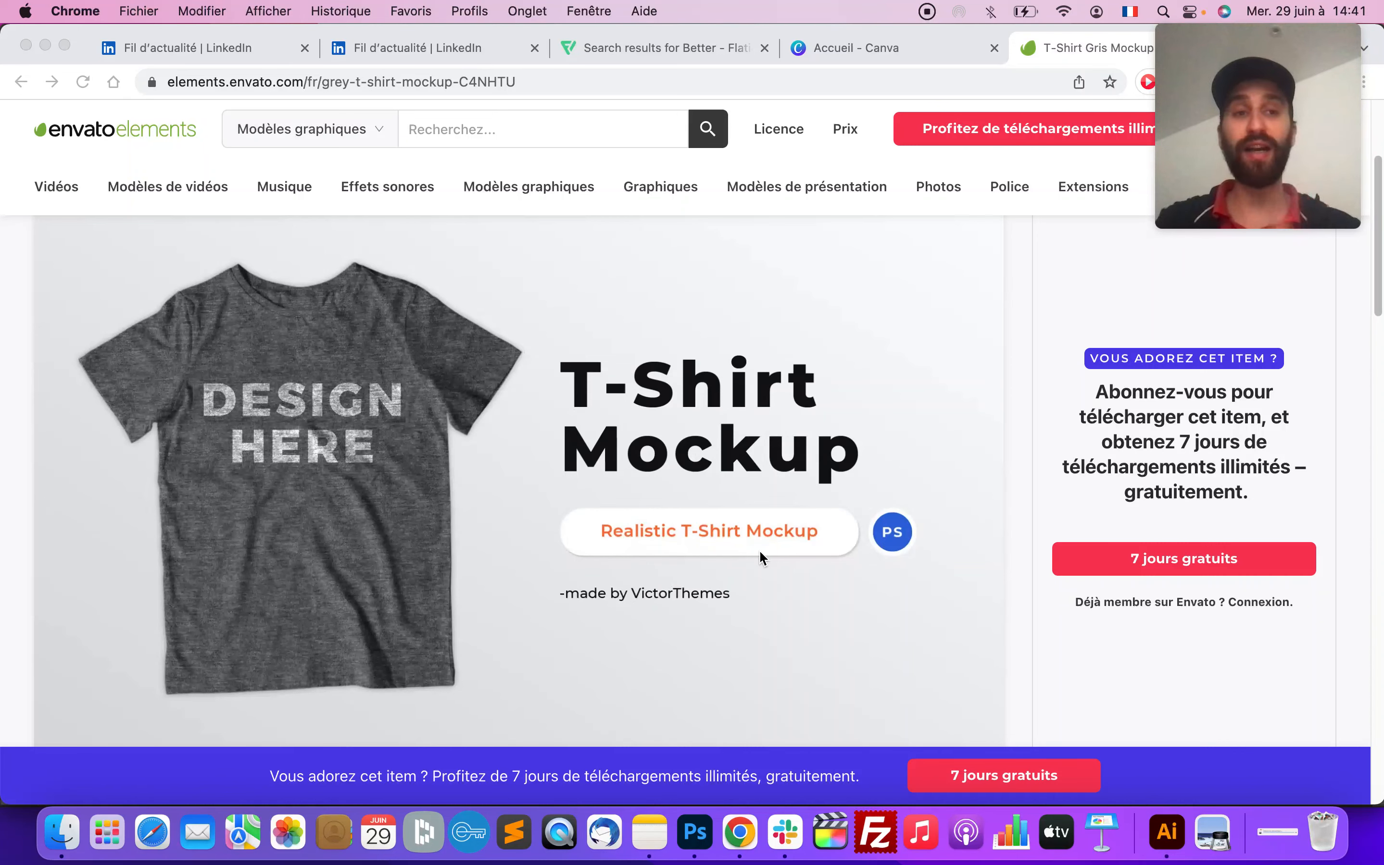
- Open Grey-T-Shirt-Mockup.psd from the grey T-shirt mockup folder in Photoshop
left_click(62, 833)
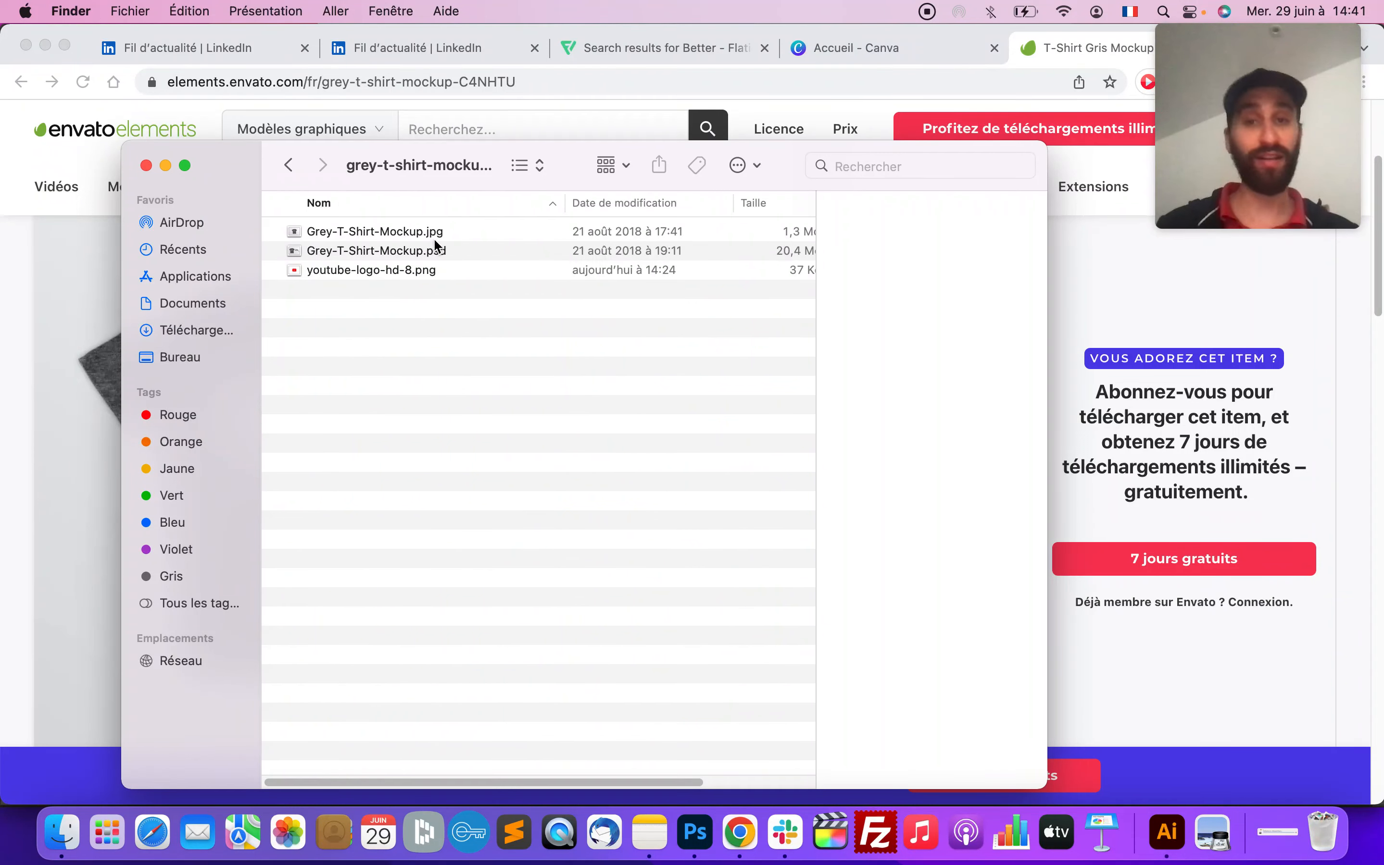
left_click(432, 238)
left_click(445, 259)
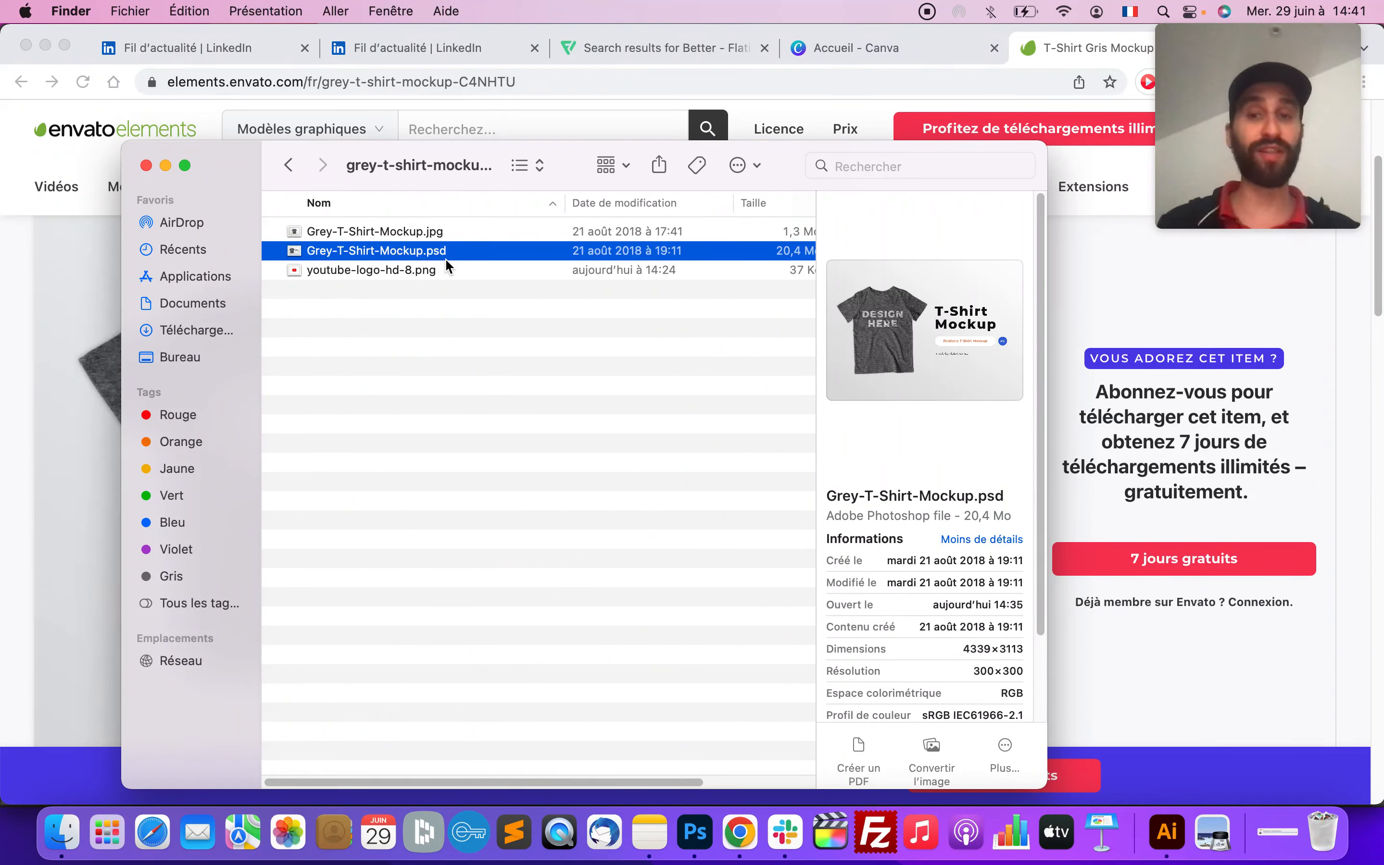
left_click(428, 273)
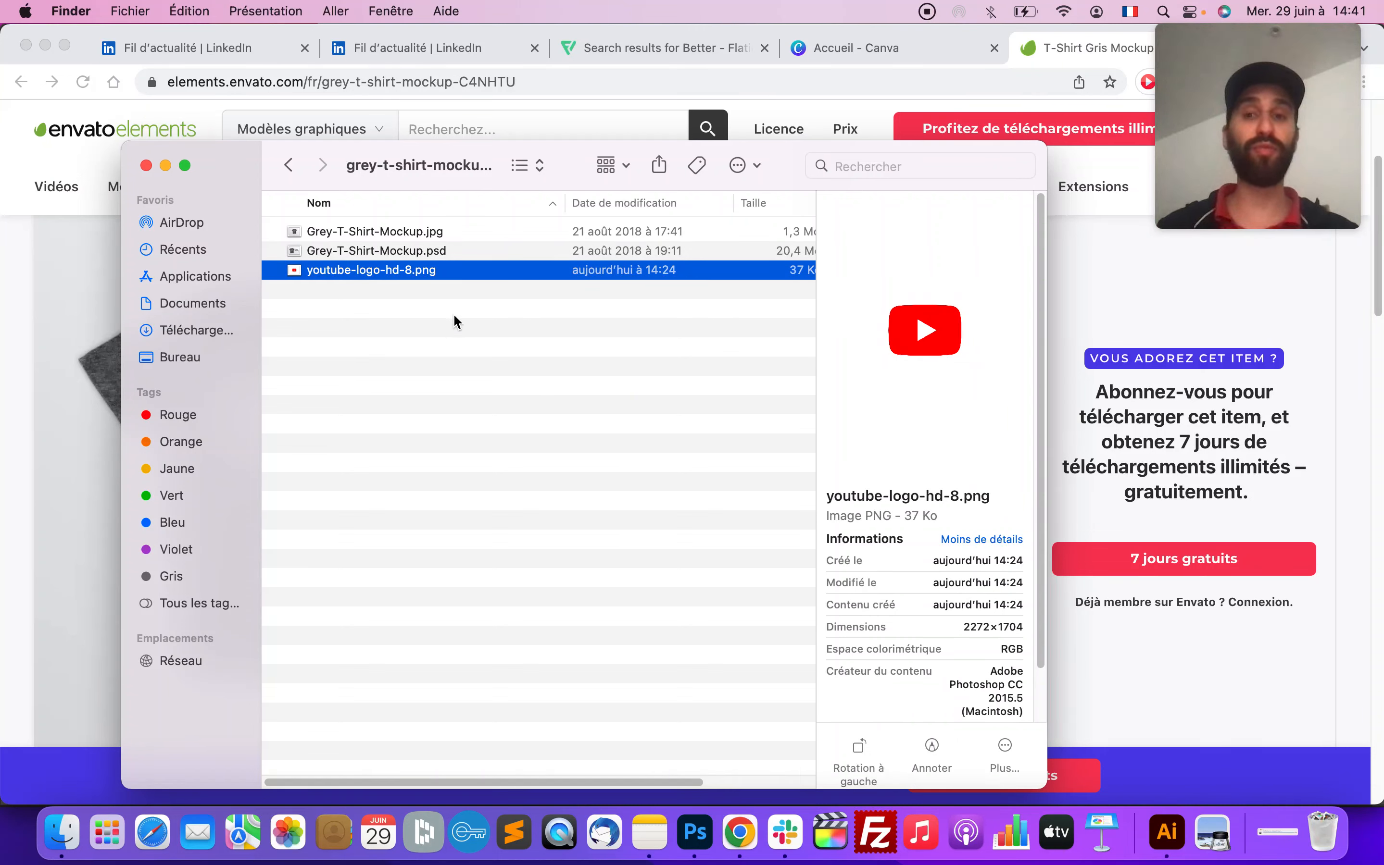
double_click(450, 247)
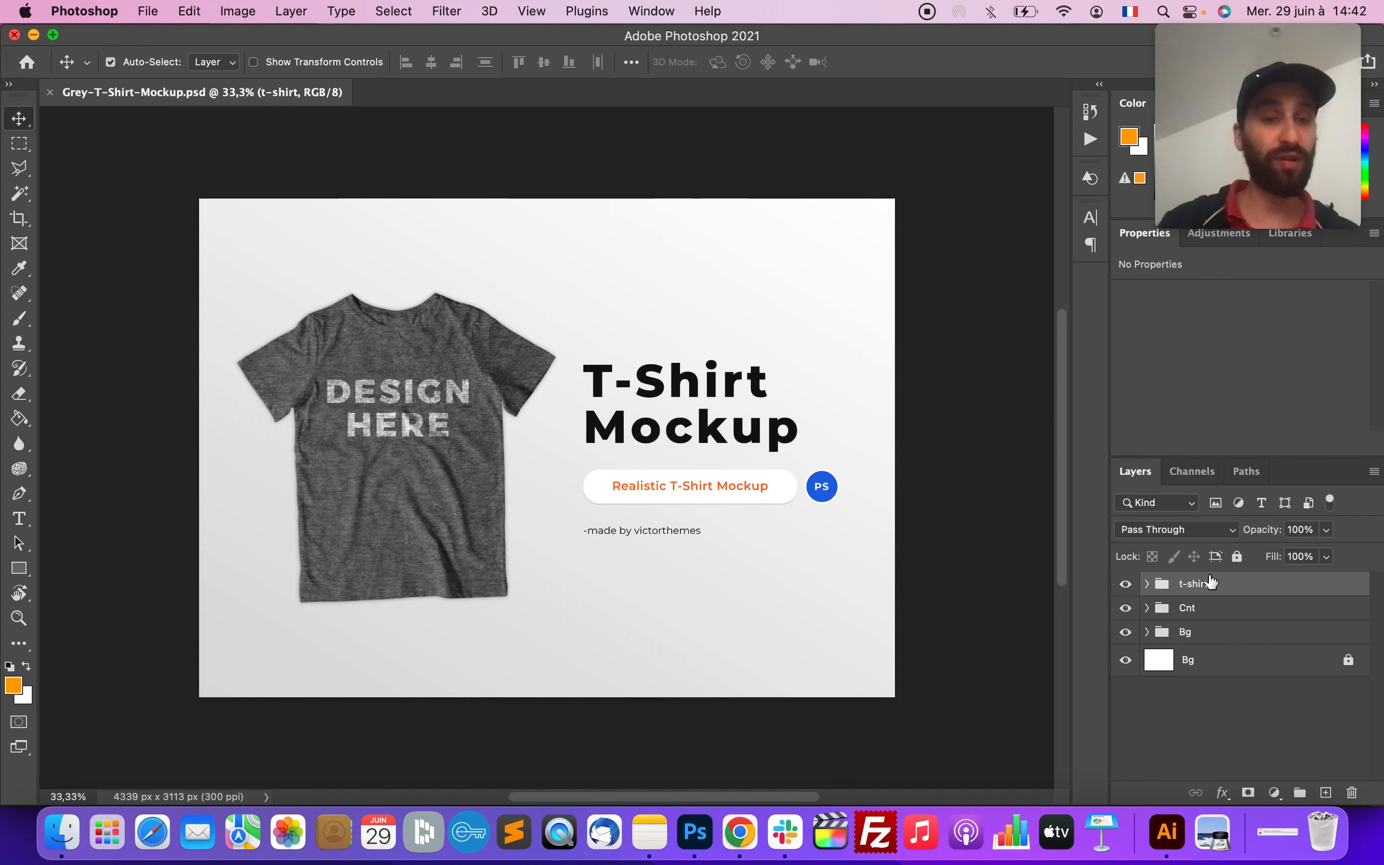
- Examine the mockup's layer structure by hiding and reshowing the t-shirt, Cnt and Bg groups and the locked Bg layer
left_click(1126, 585)
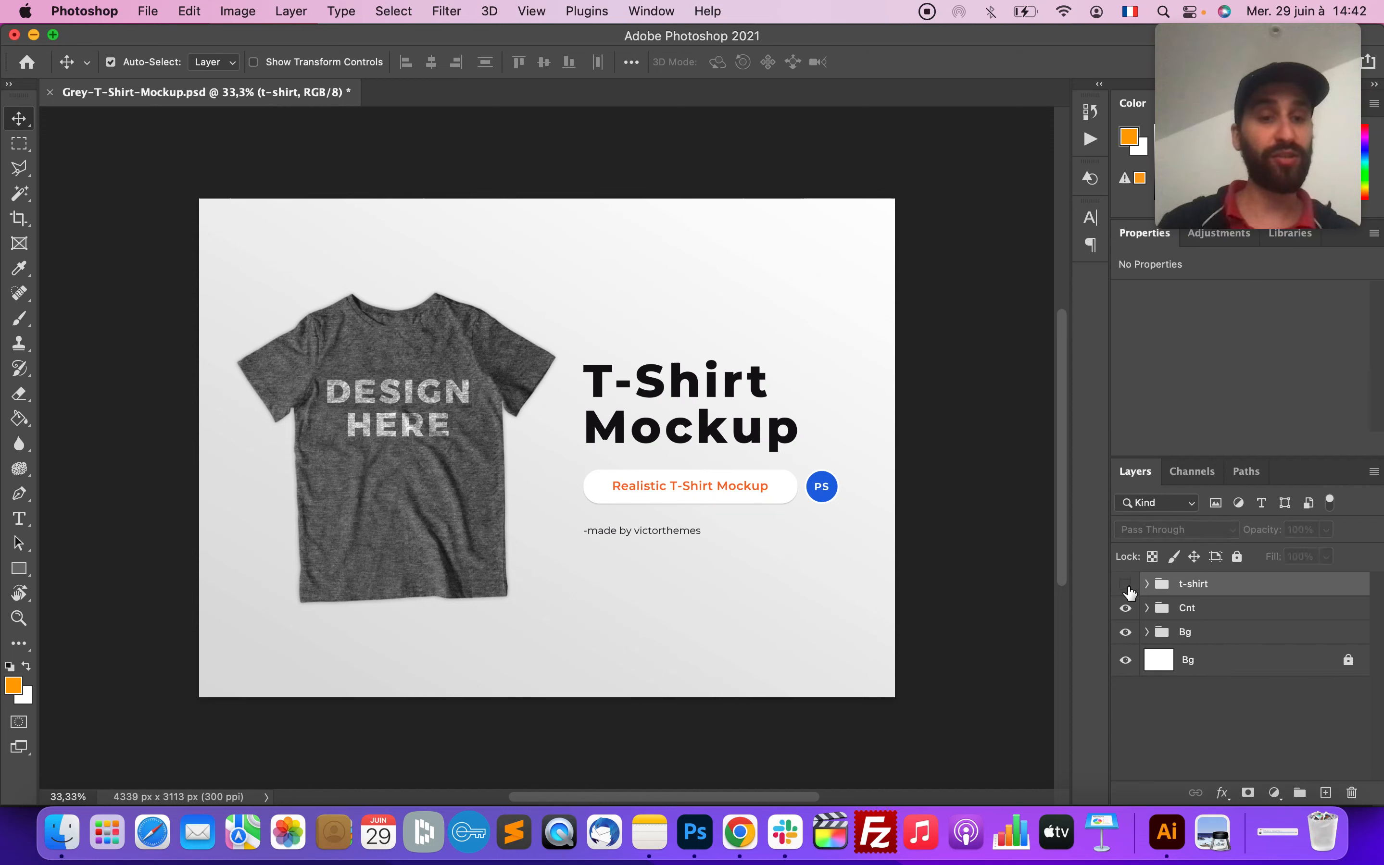
left_click(1126, 587)
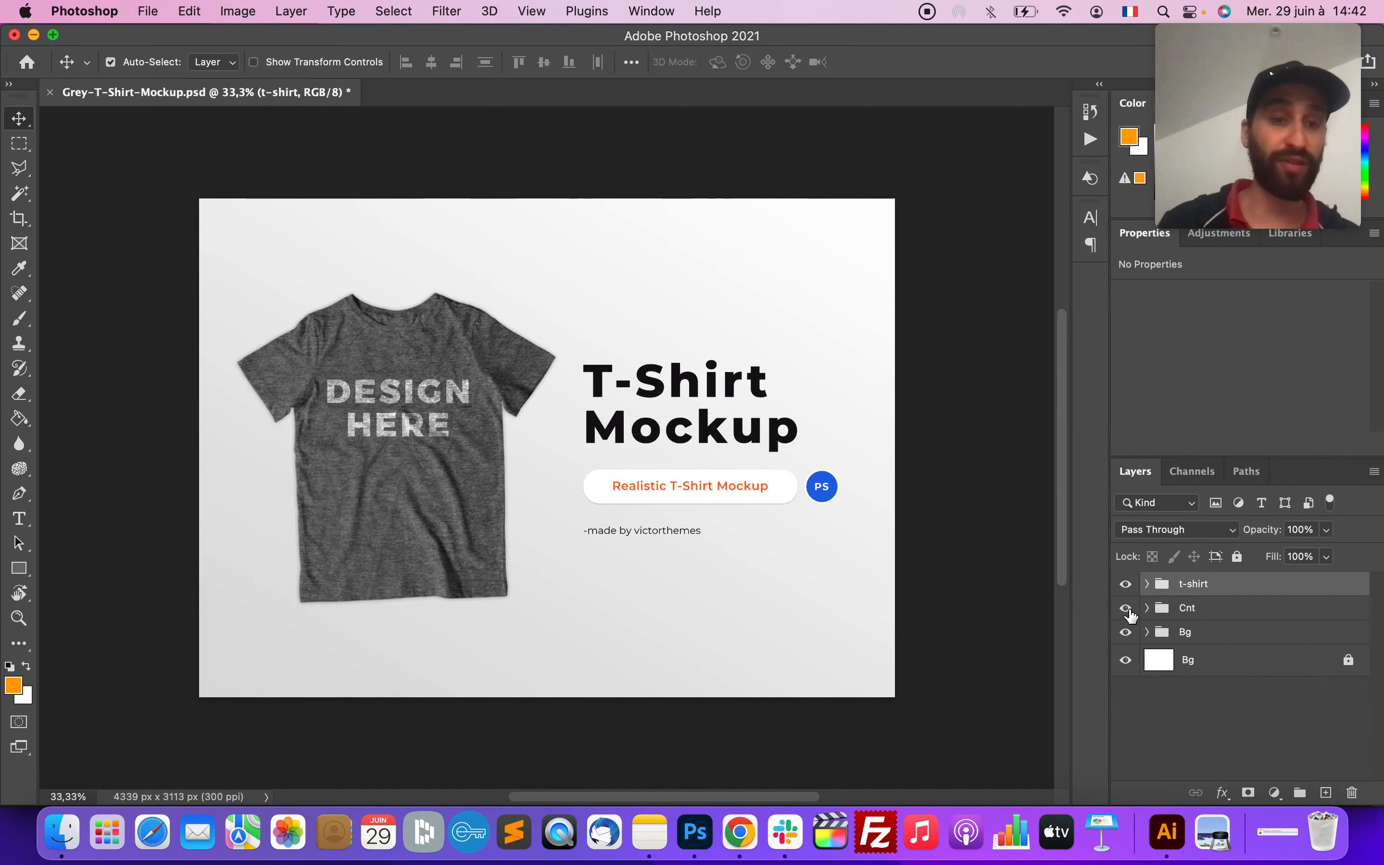
left_click(1126, 610)
left_click(1126, 609)
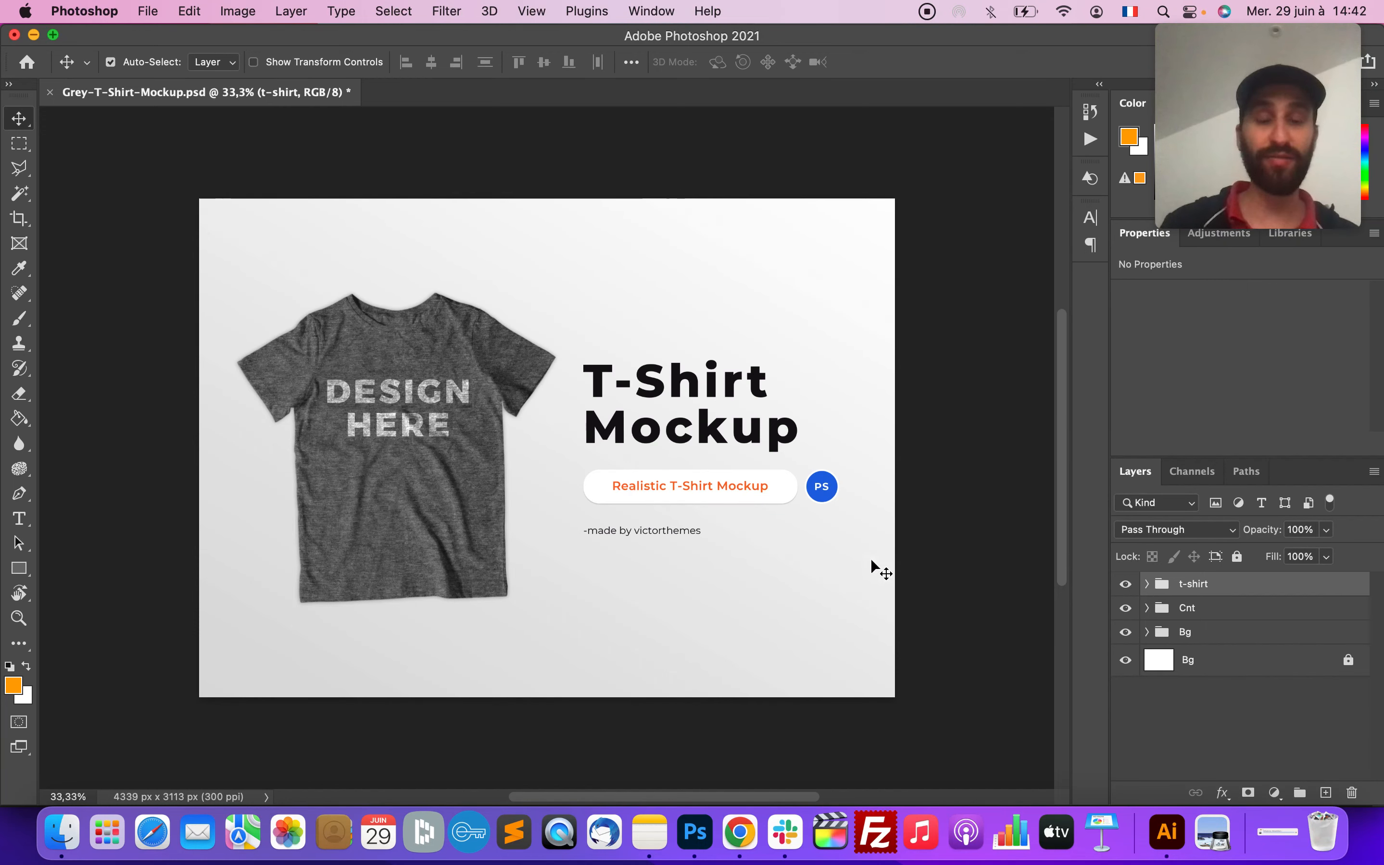
left_click(1125, 661)
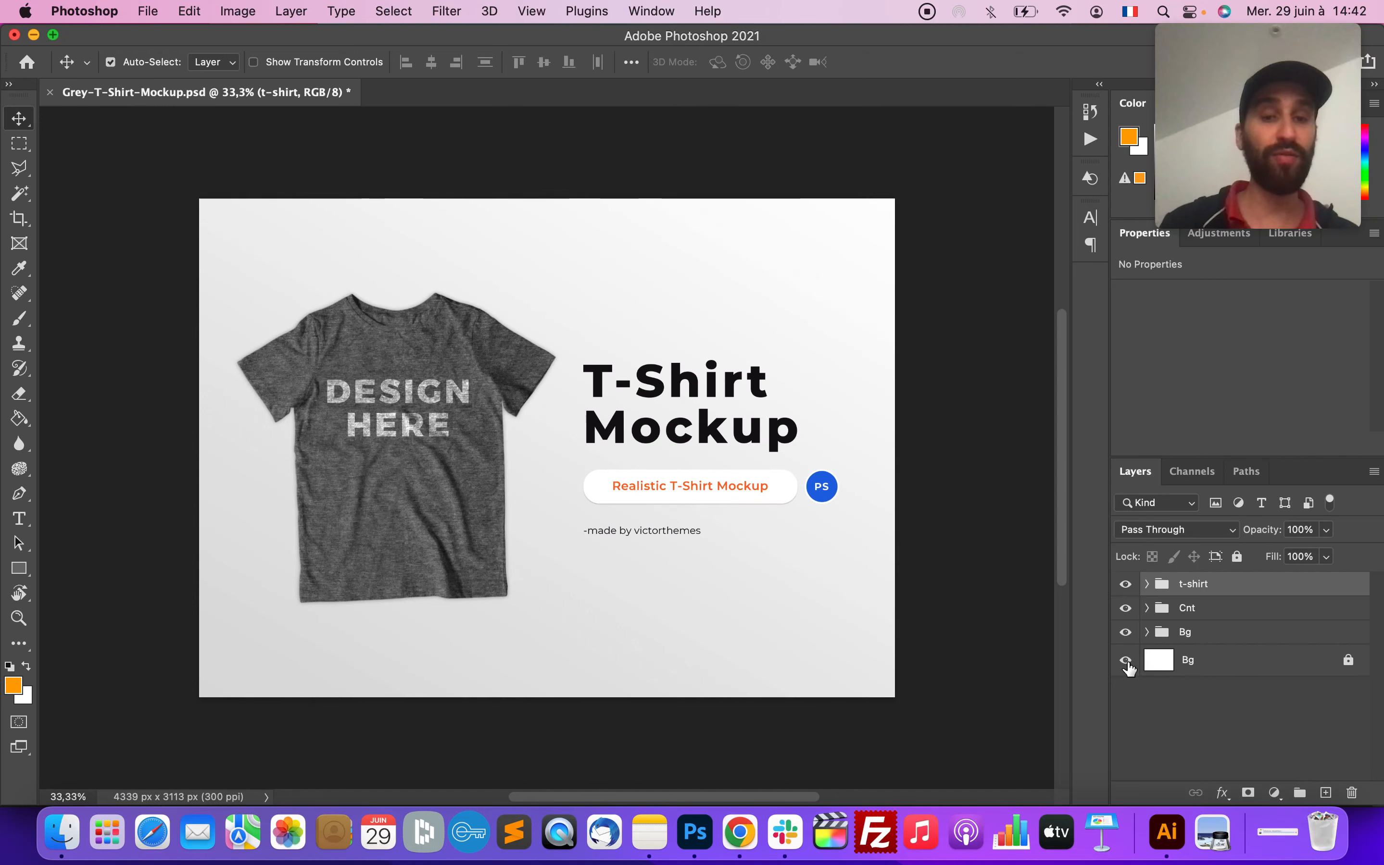
left_click(1125, 632)
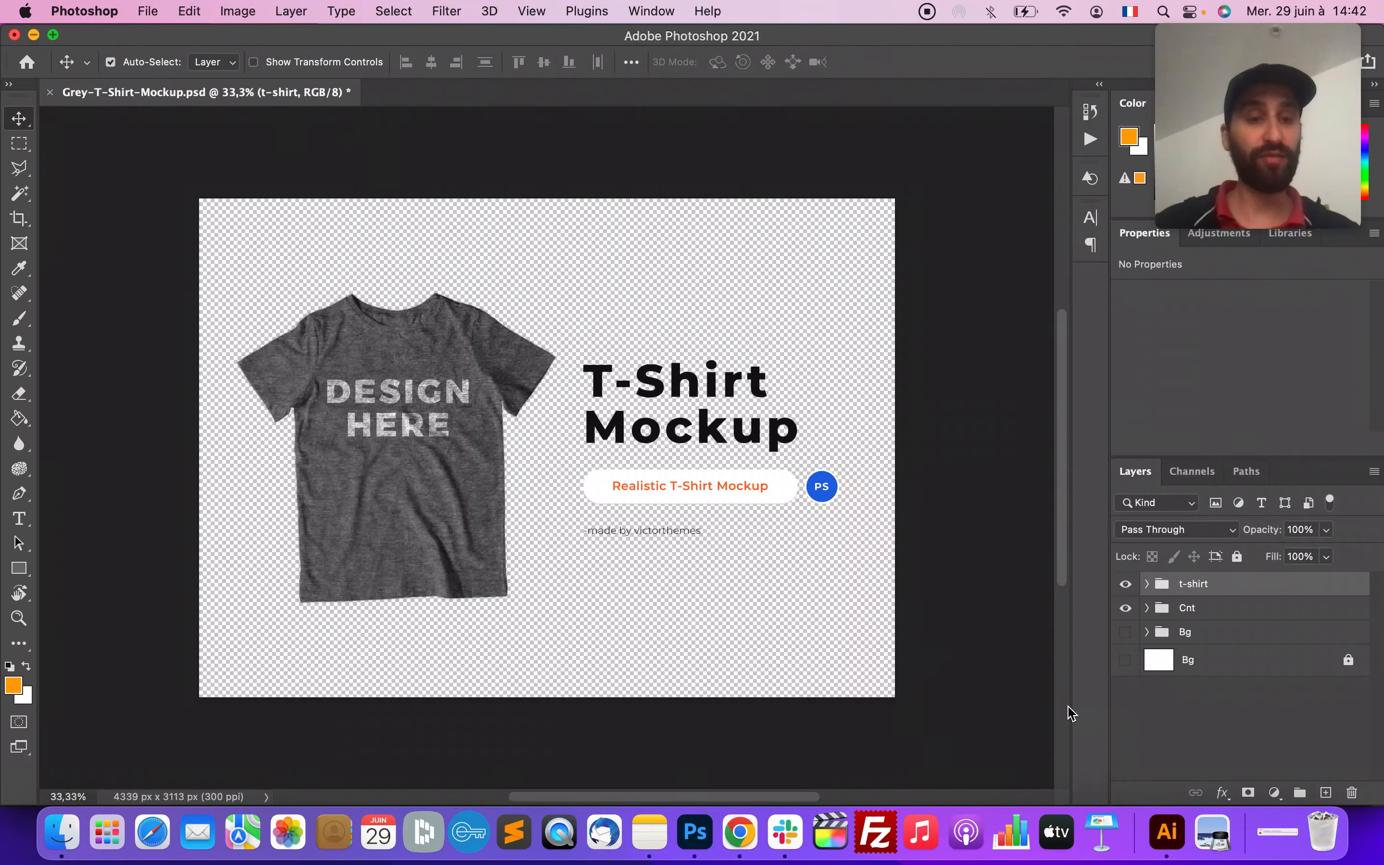
left_click(1125, 661)
left_click(1125, 633)
- Expand the Cnt group and identify the round PS badge's group by hiding and reshowing it
left_click(1147, 607)
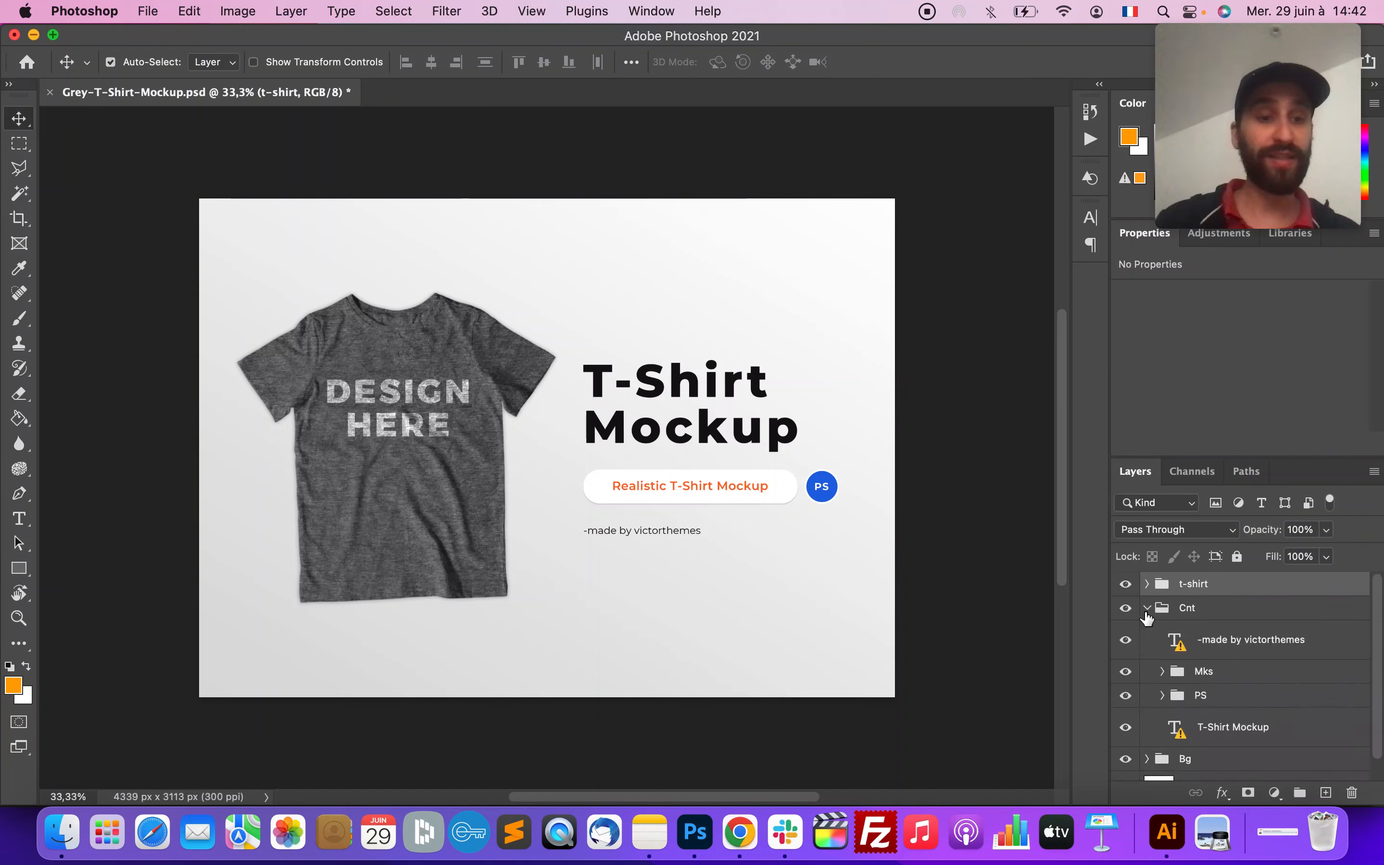
scroll(1213, 742, "down", 1)
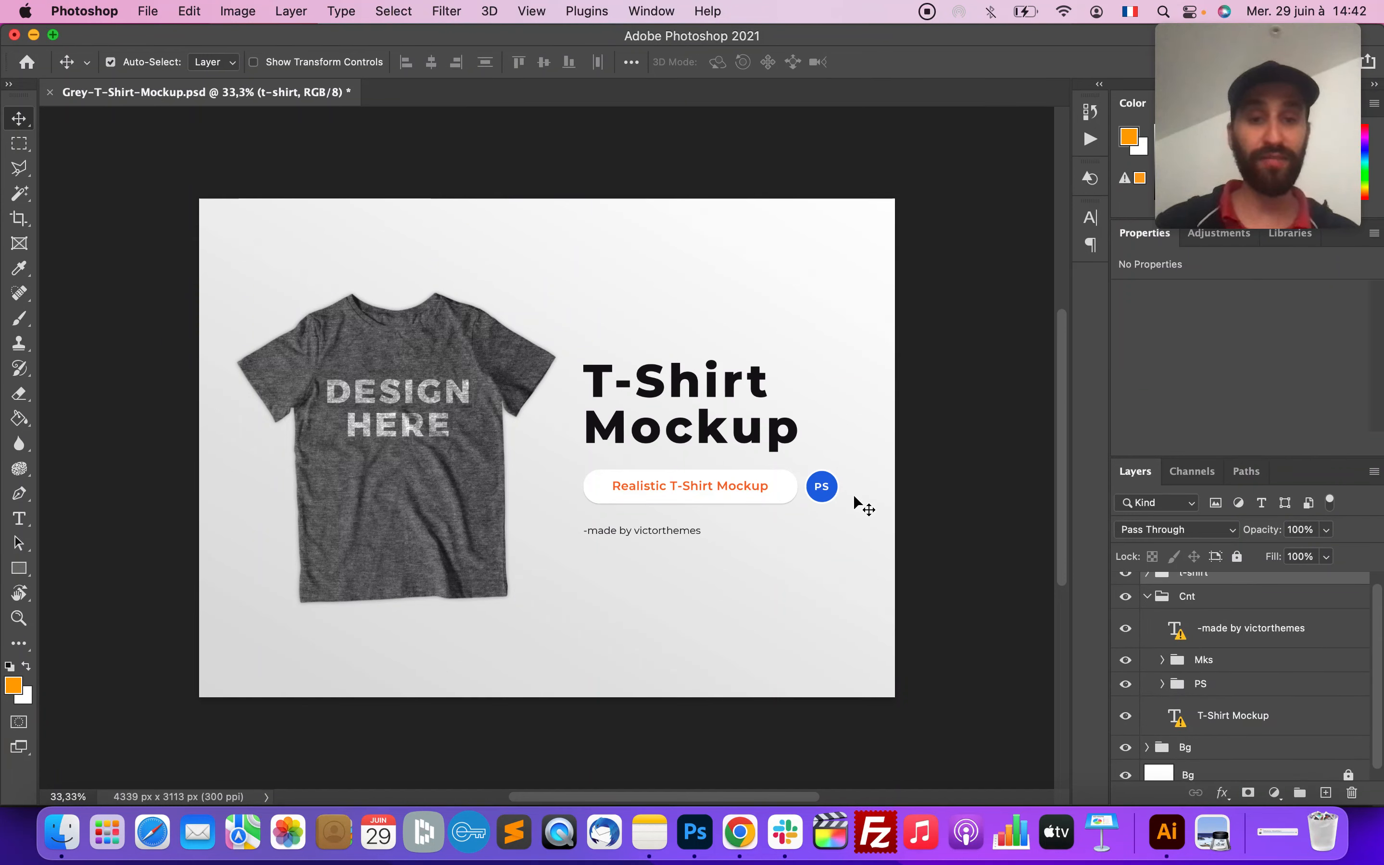
left_click(821, 487)
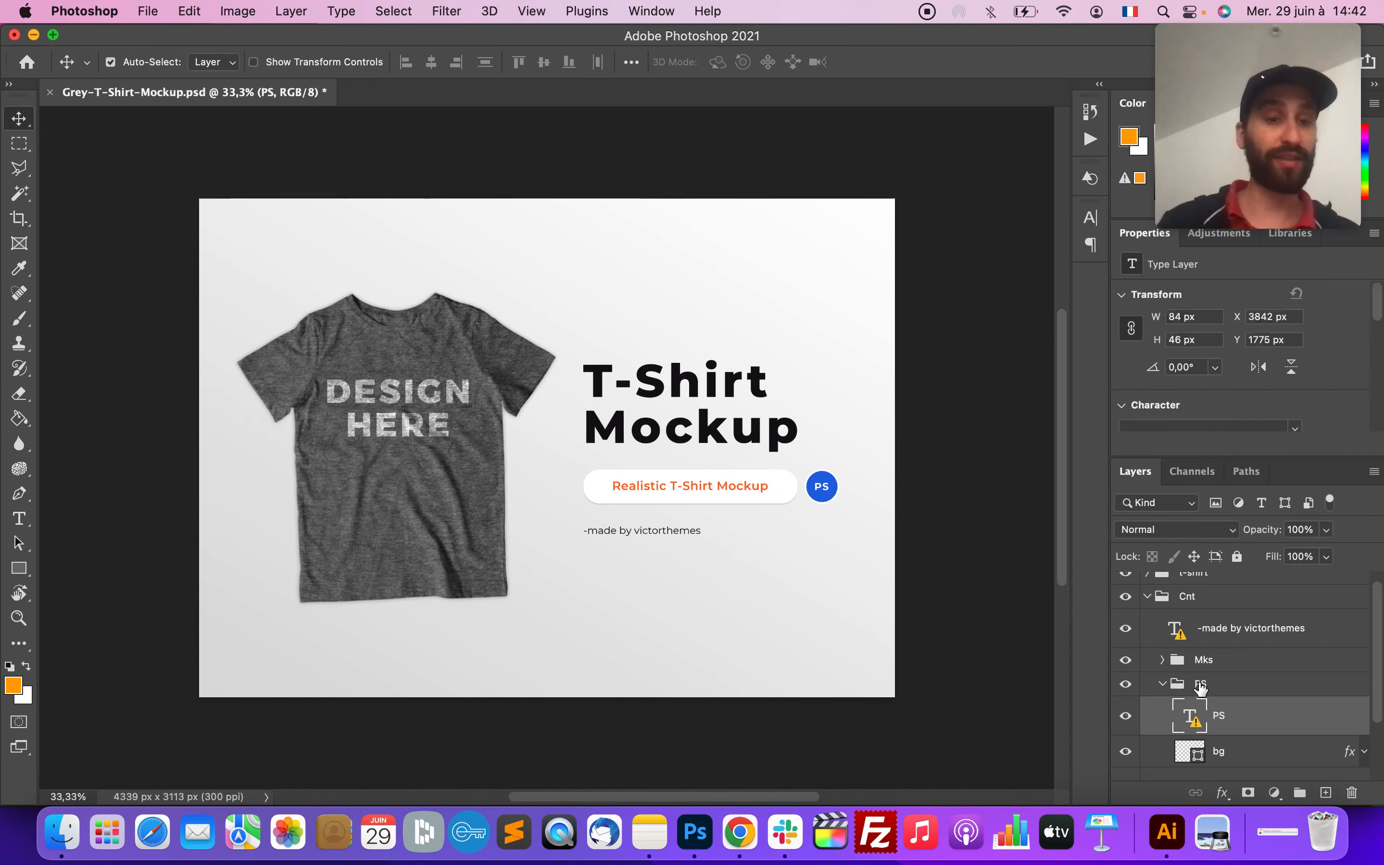
left_click(1122, 687)
left_click(1125, 687)
left_click(1127, 688)
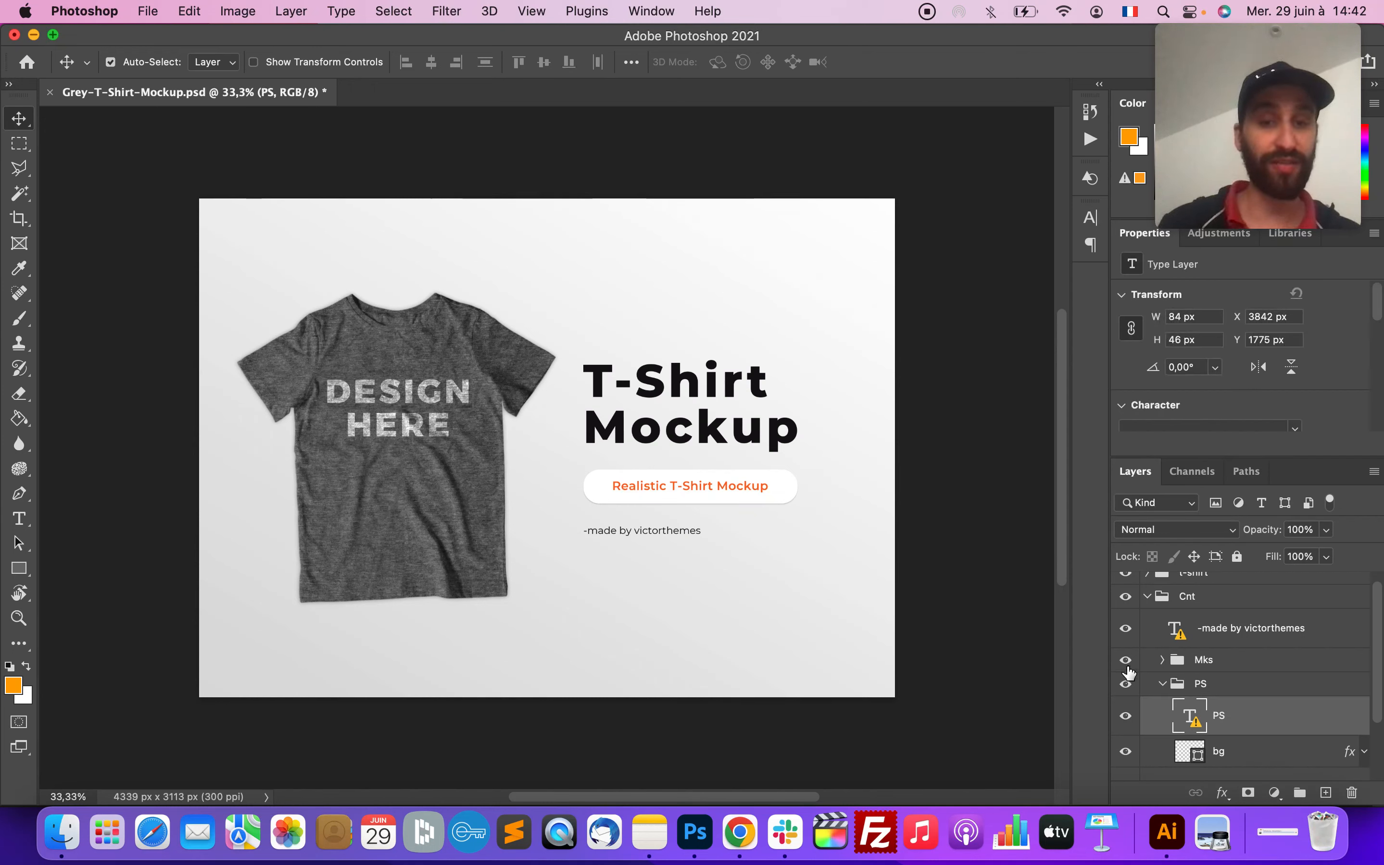
left_click(1125, 685)
- Check the Mks group and its Realistic T-Shirt Mockup text, hiding and reshowing the whole Cnt group
left_click(1125, 661)
left_click(1125, 661)
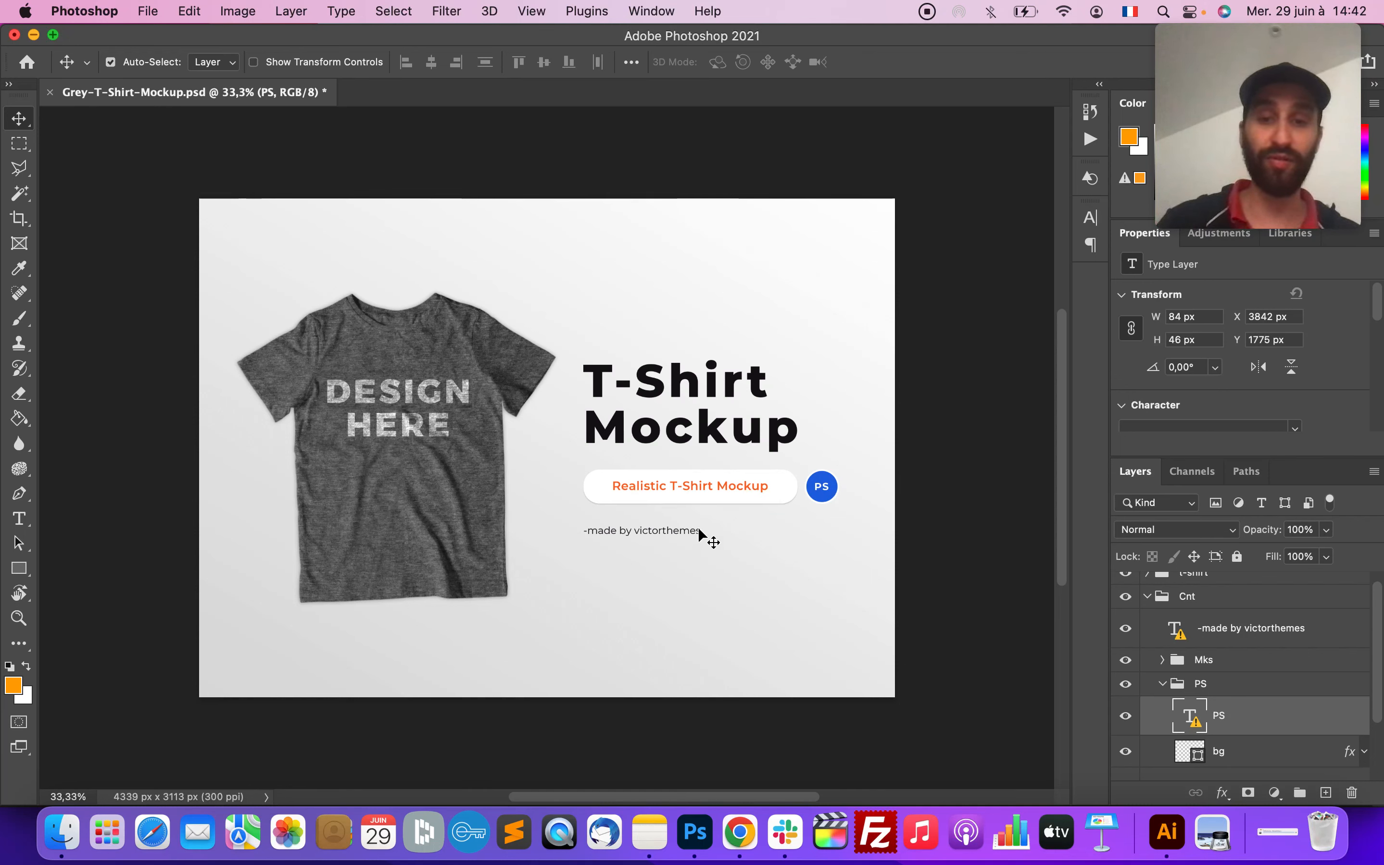
left_click(738, 497)
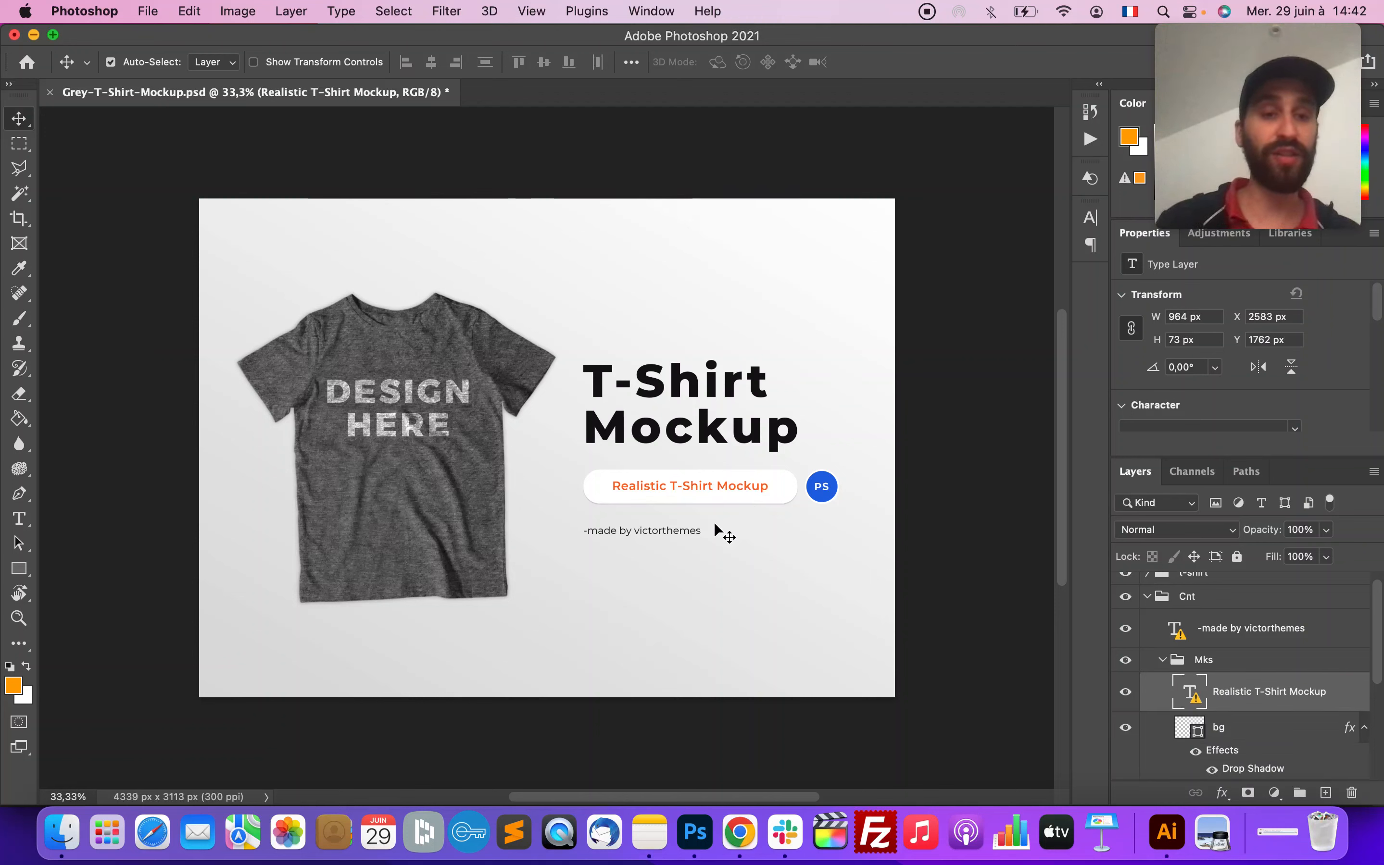
left_click(1120, 601)
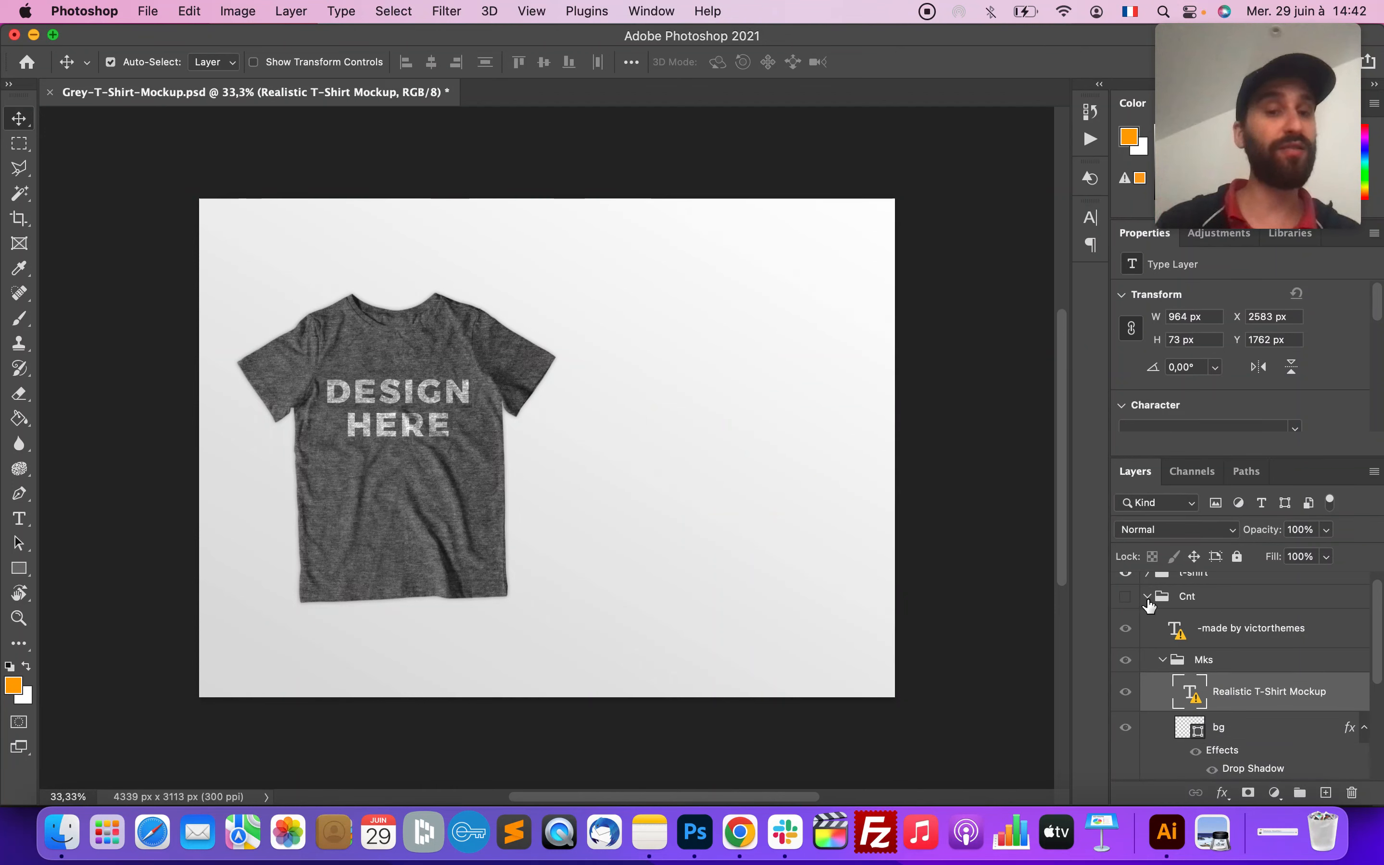
left_click(1127, 598)
scroll(1168, 607, "up", 1)
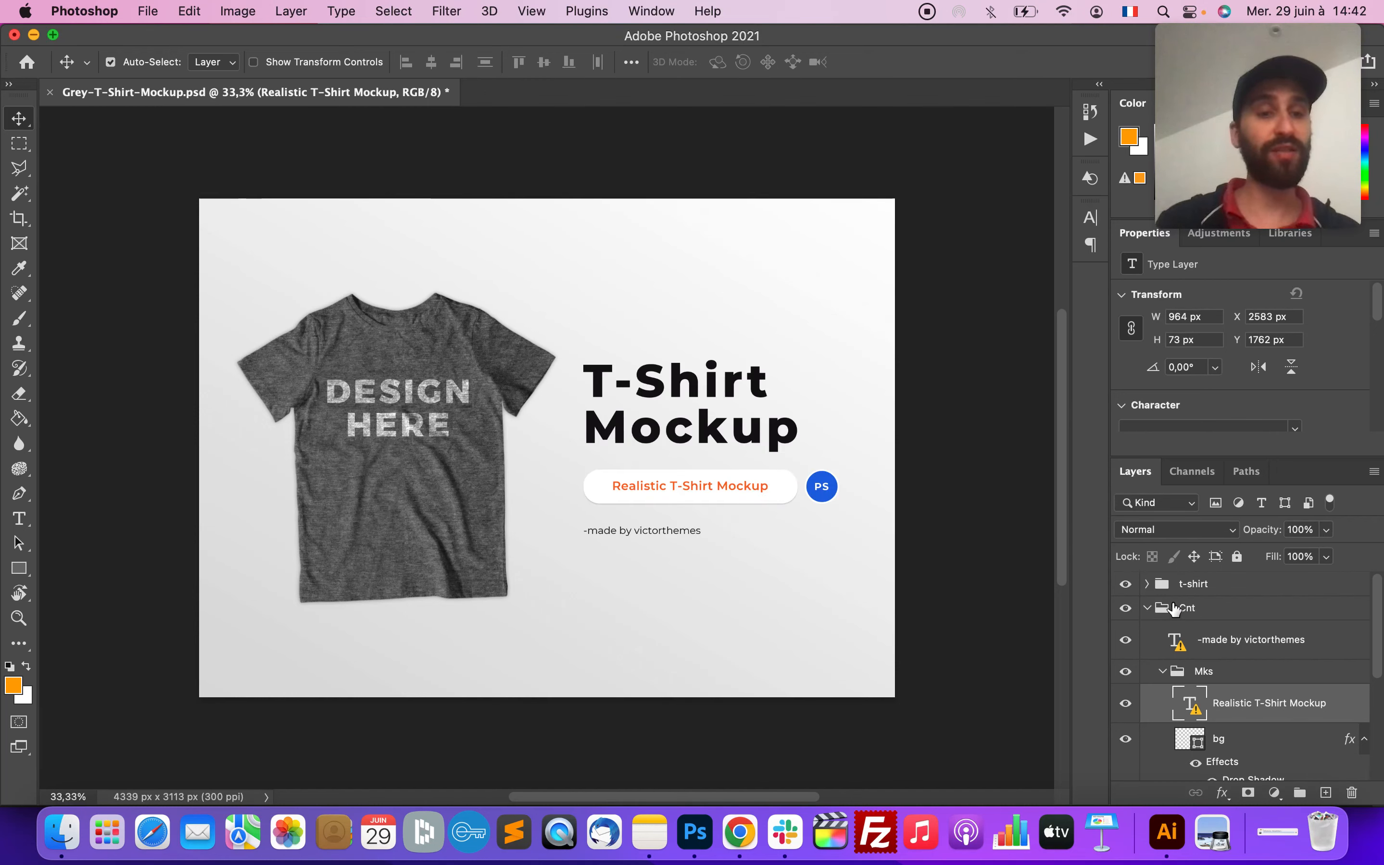
- Open the Place your Design smart object from the t-shirt group, discarding its embedded color profile
left_click(1147, 585)
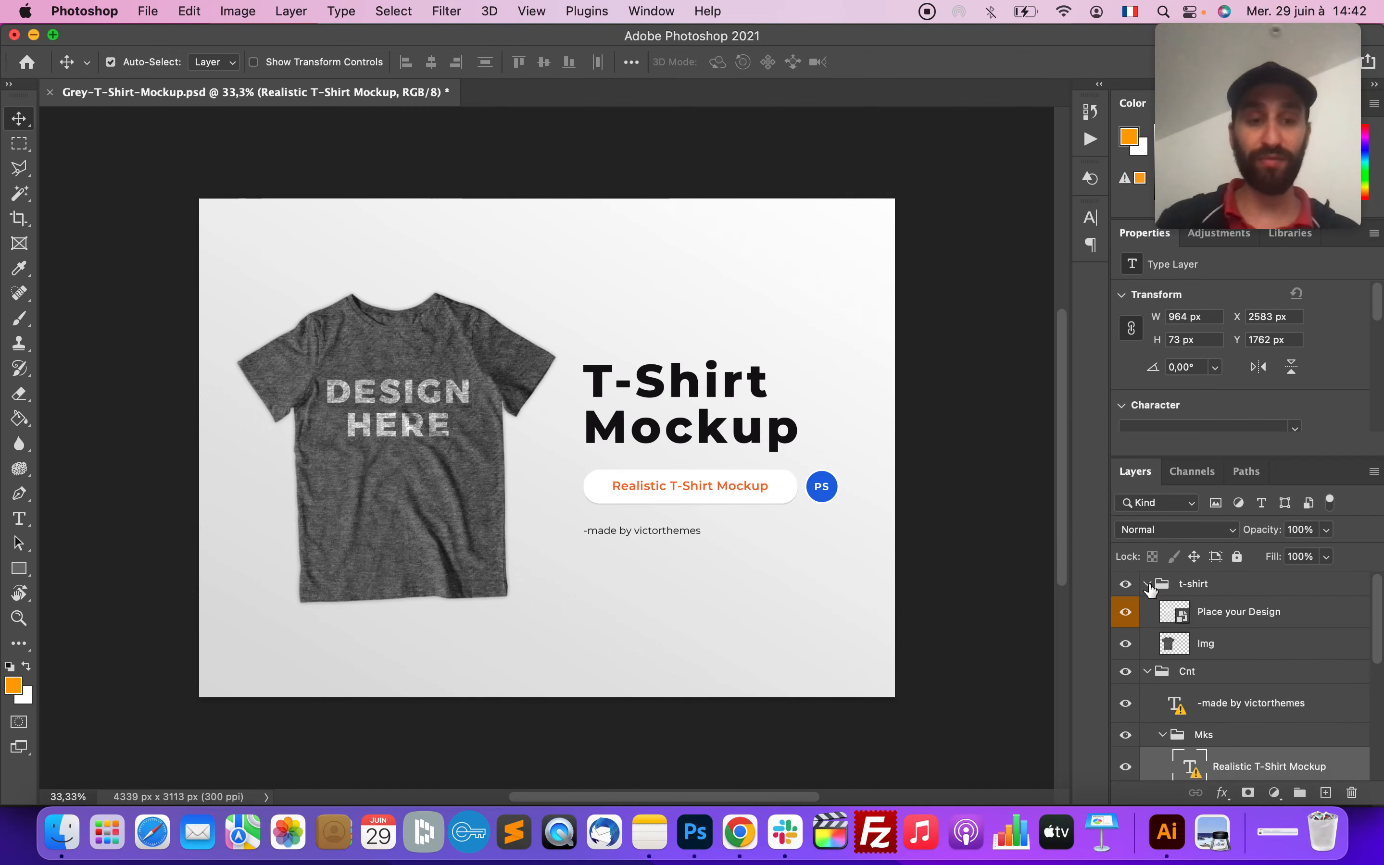
left_click(1230, 623)
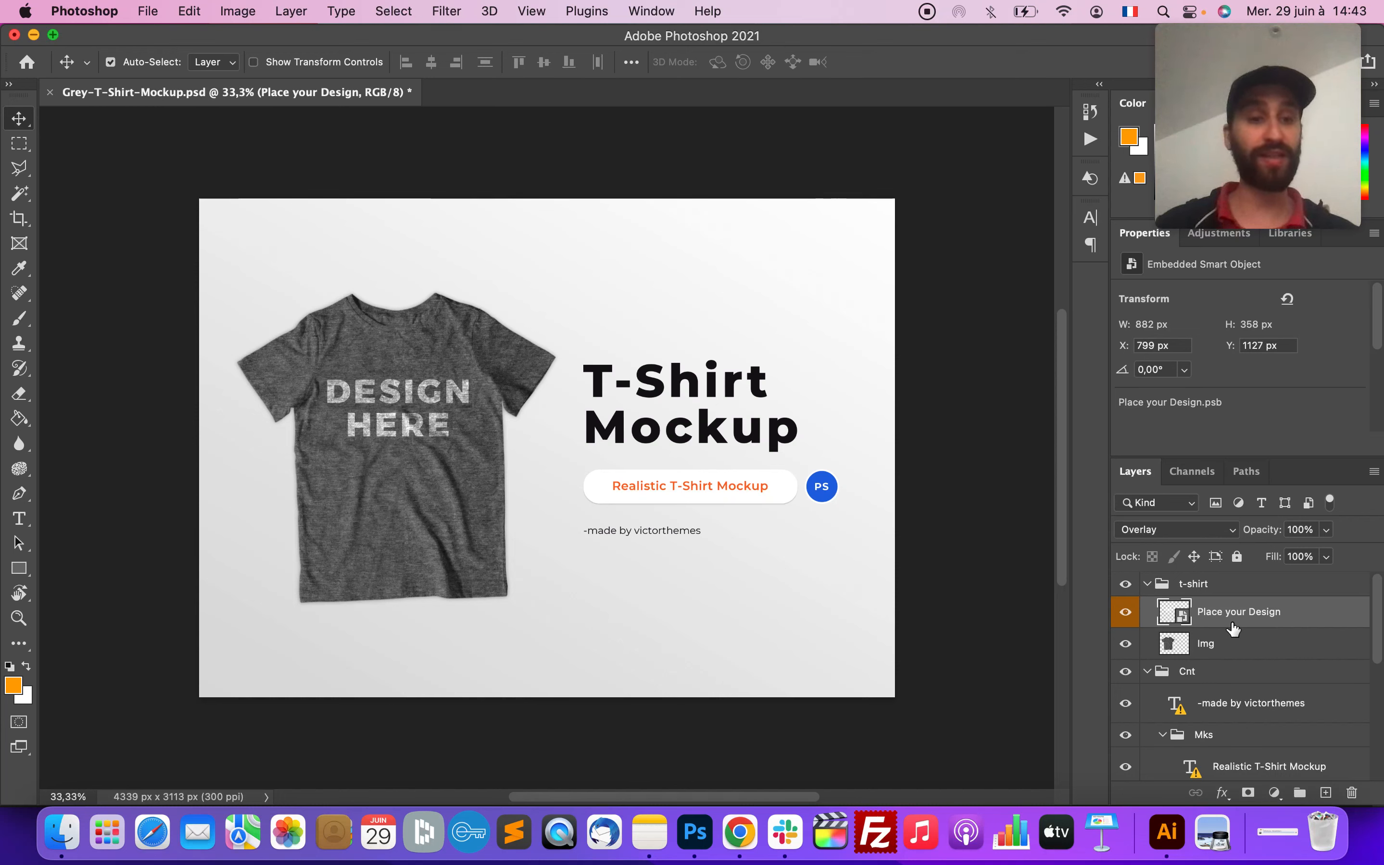
double_click(1182, 613)
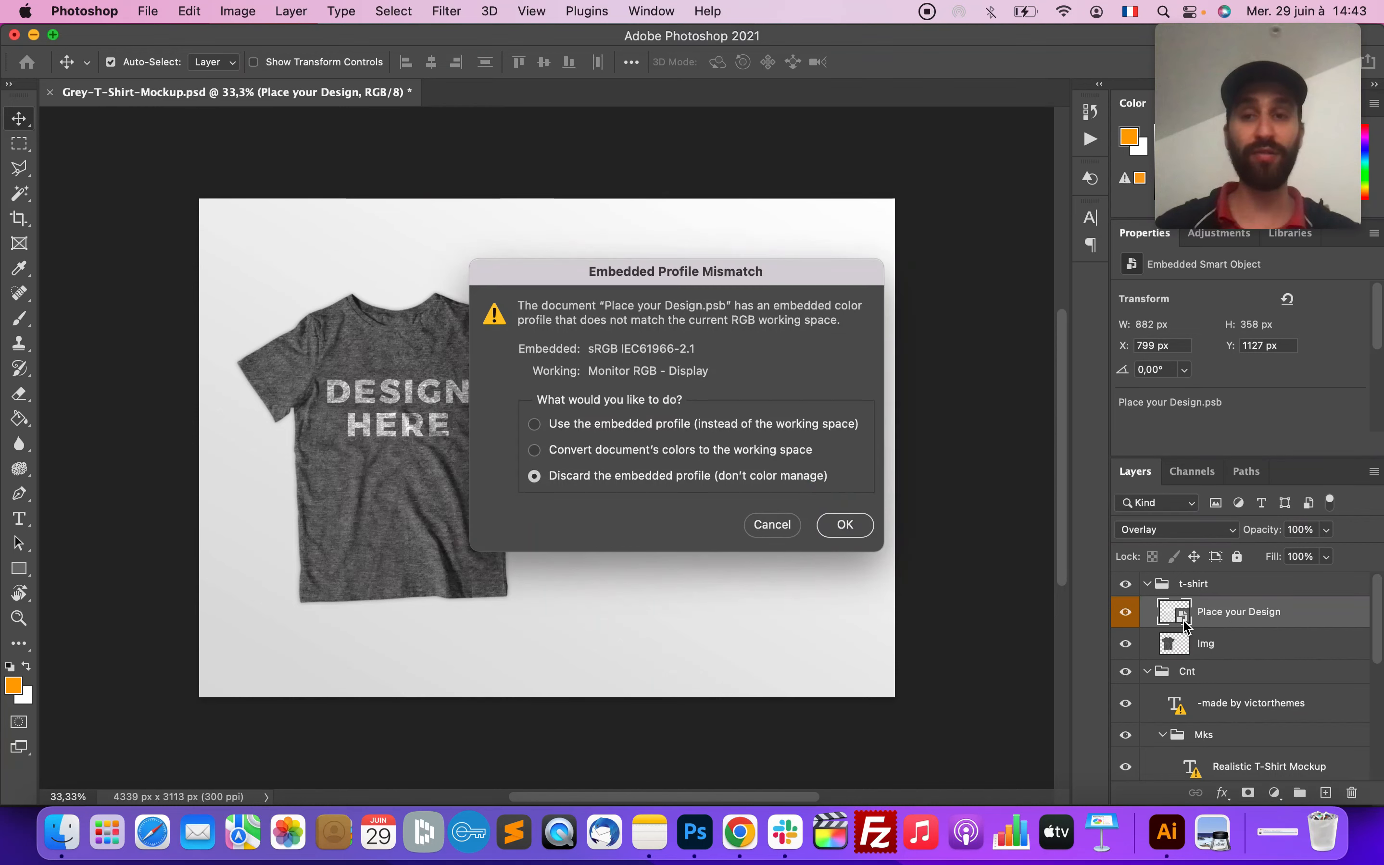
left_click(844, 525)
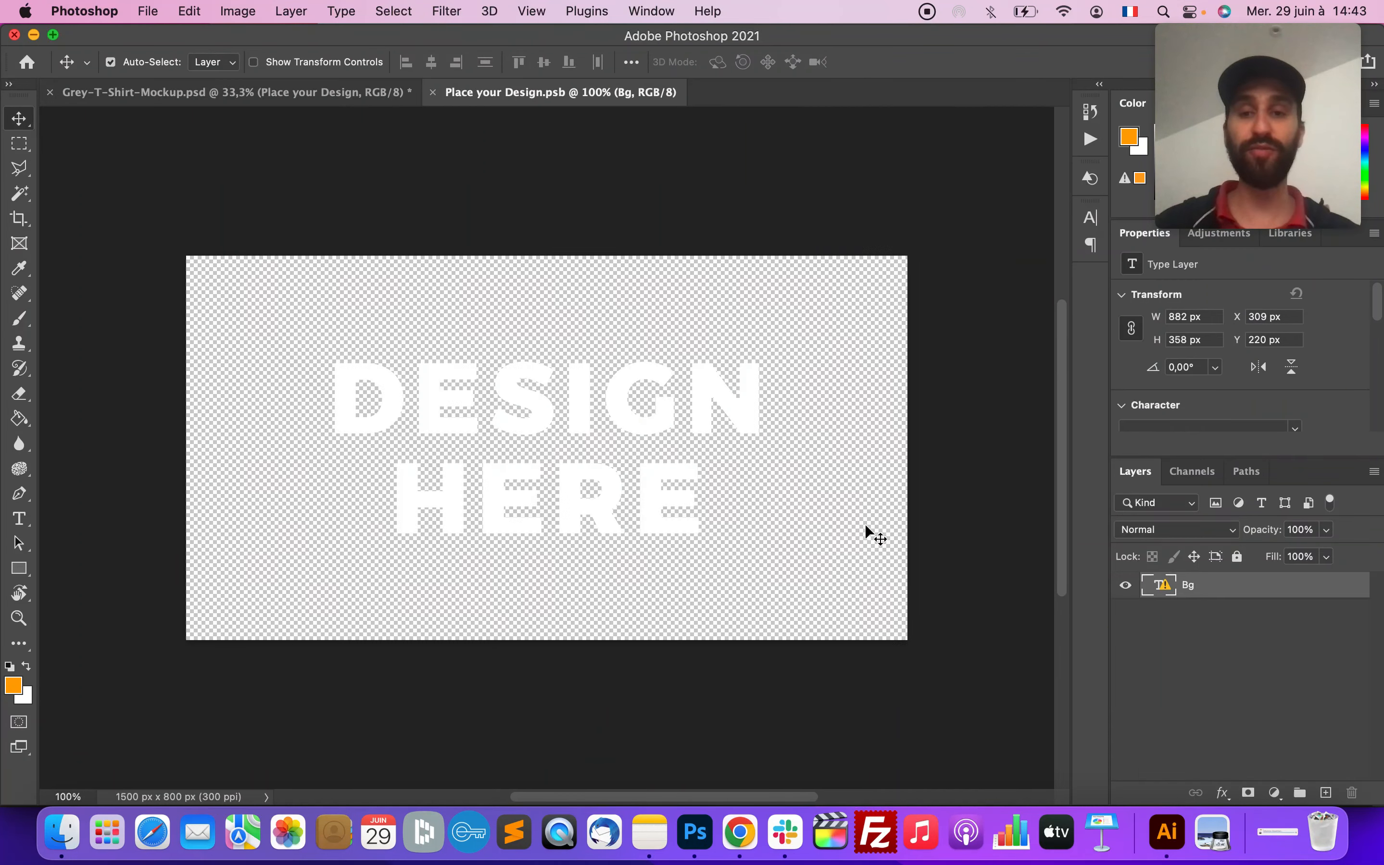
- Compare the T-shirt mockup document with the Place your Design.psb document
left_click(284, 92)
left_click(543, 93)
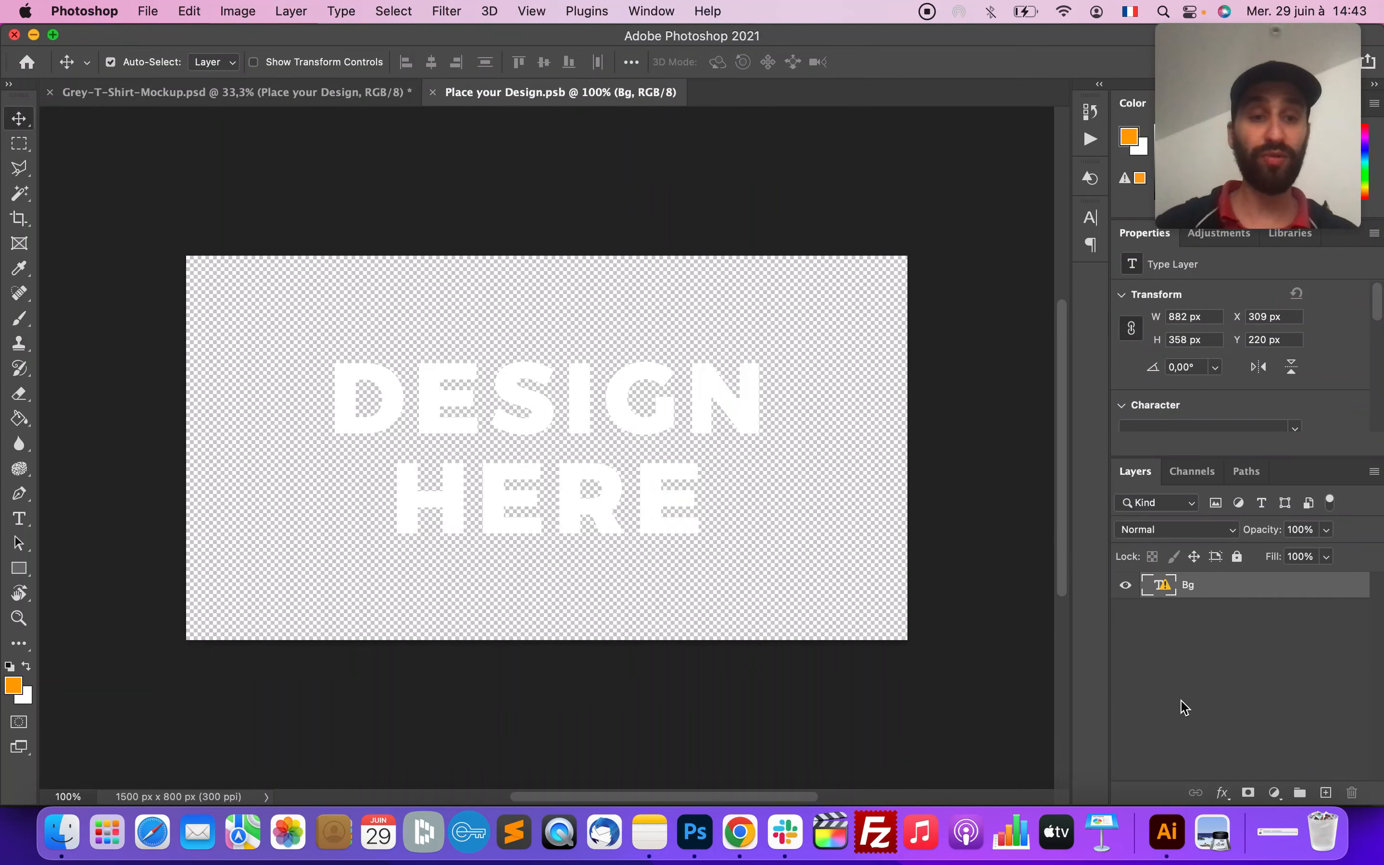
left_click(282, 91)
left_click(543, 91)
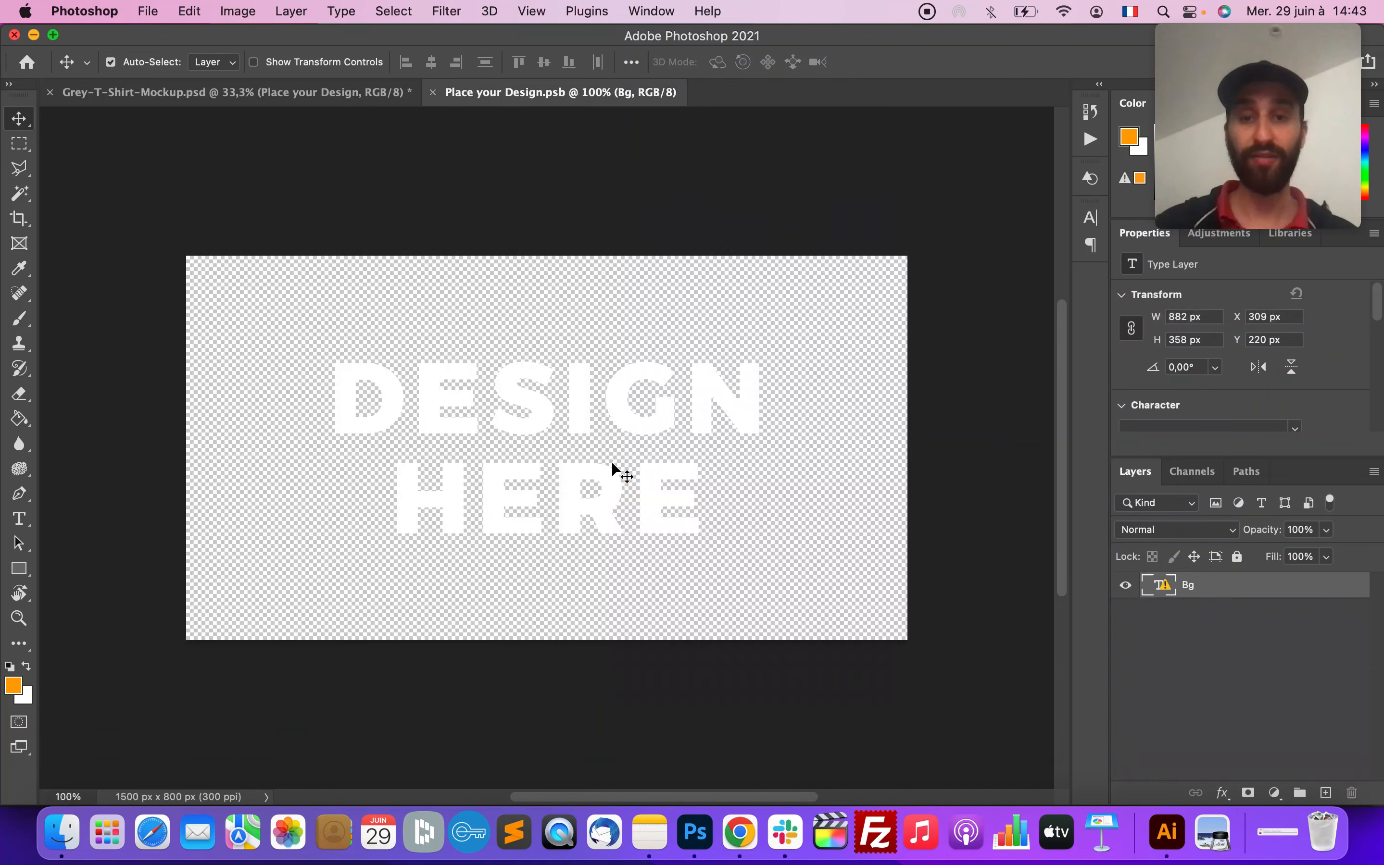
- Hide the DESIGN HERE text layer and place youtube-logo-hd-8.png from the mockup folder onto the design canvas
left_click(1125, 585)
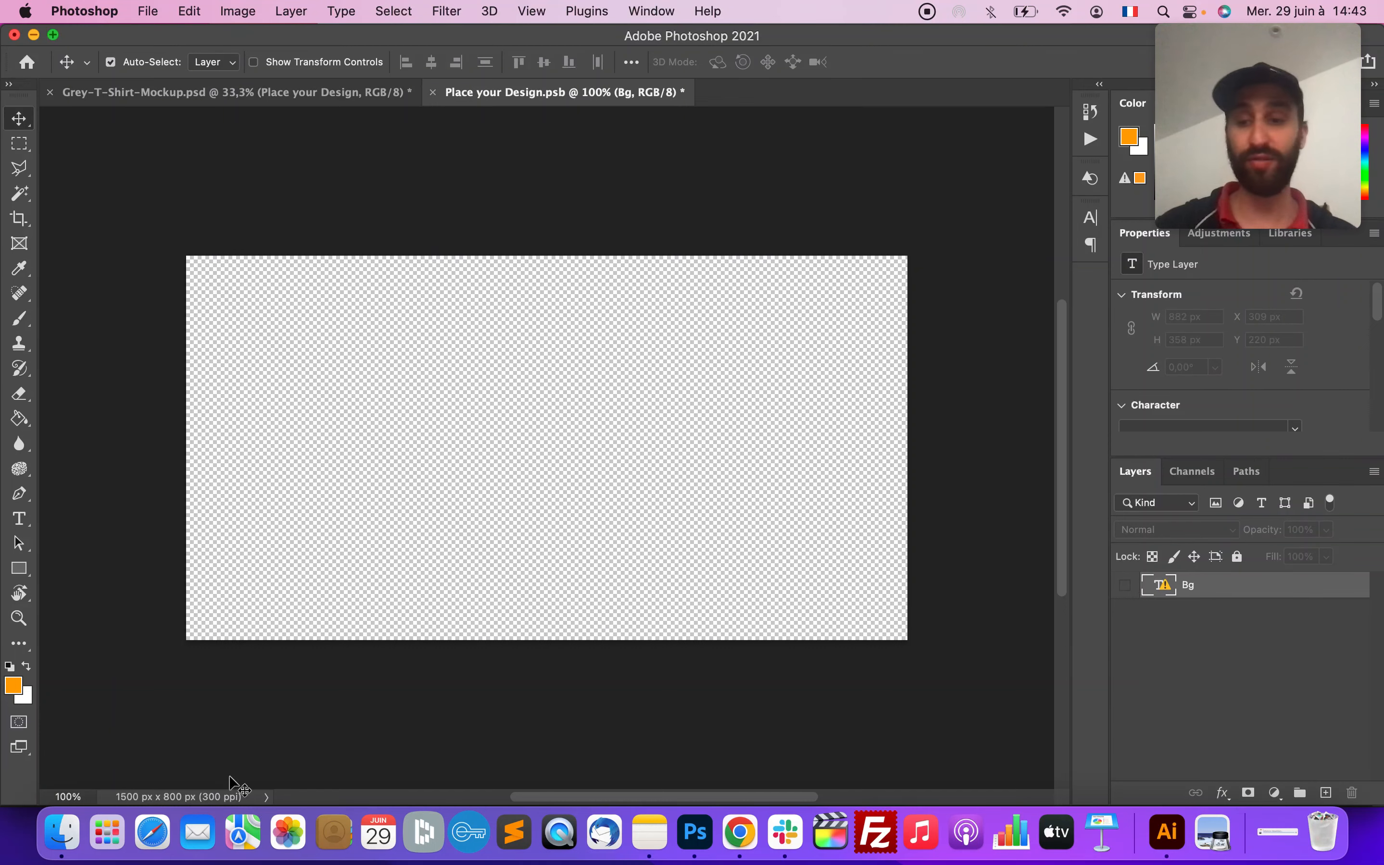
left_click(62, 833)
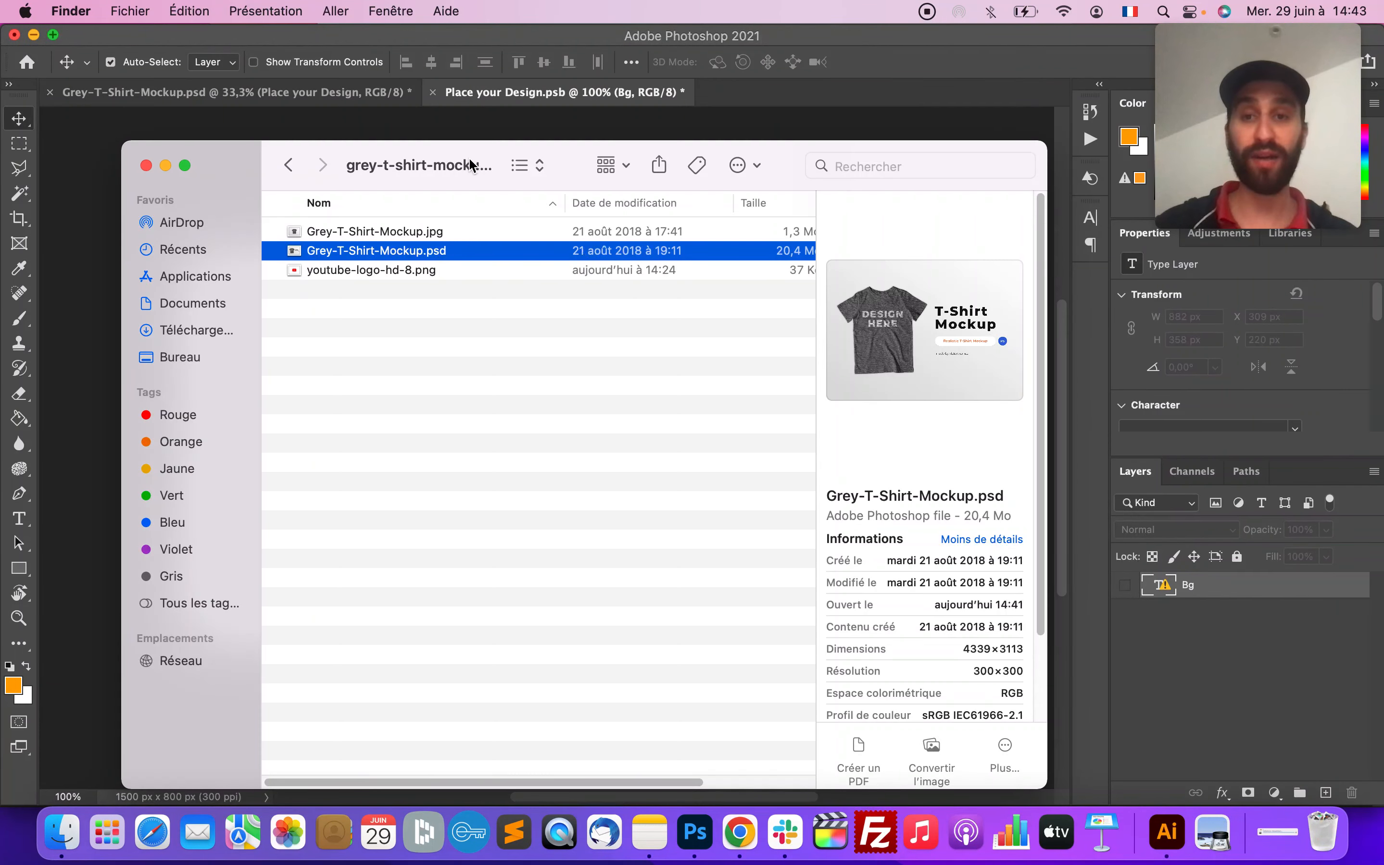
left_click_drag(505, 160, 993, 177)
left_click_drag(909, 284, 397, 376)
key("Return")
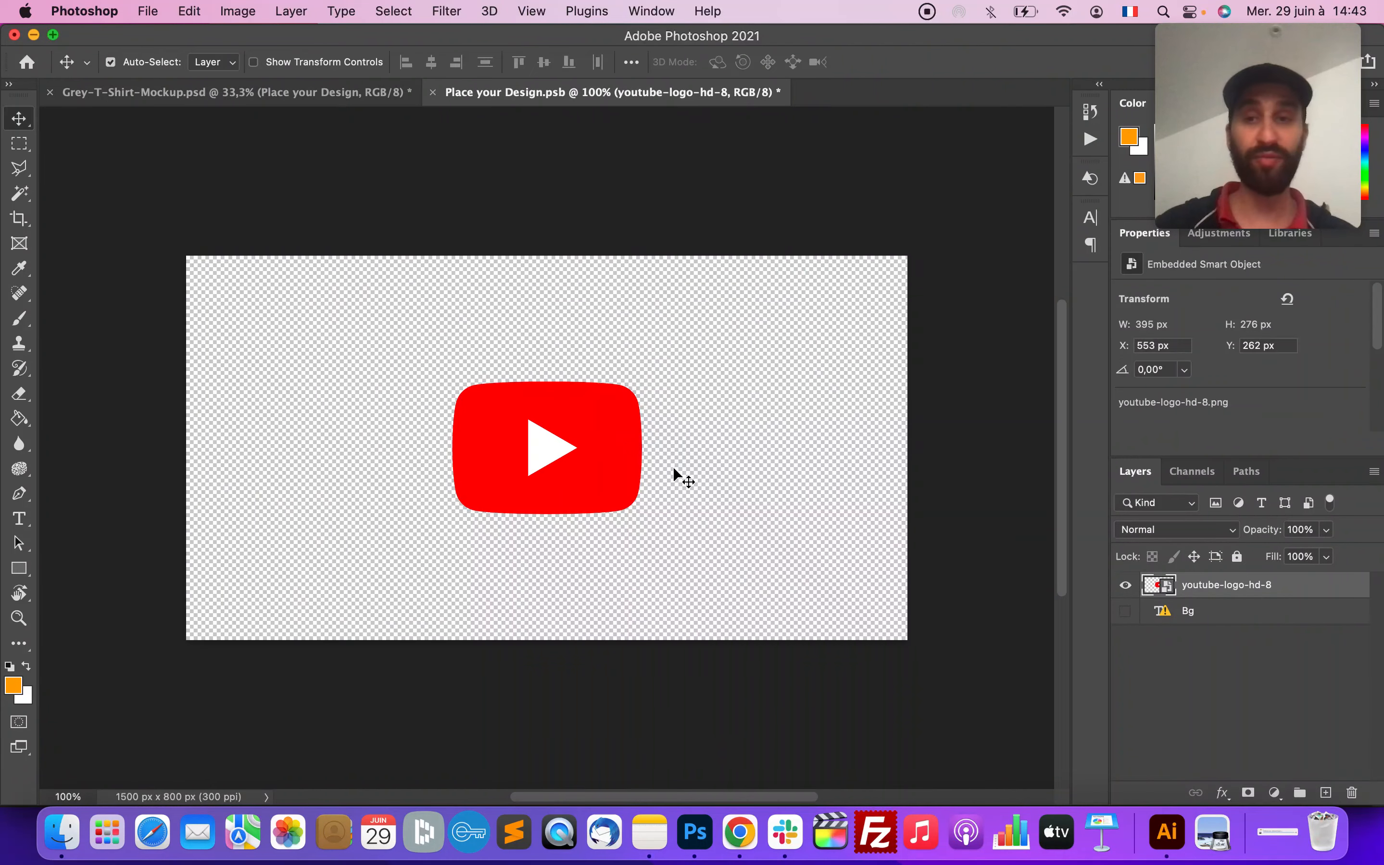
- Save Place your Design.psb and return to the T-shirt mockup to view the logo on the shirt
left_click(150, 11)
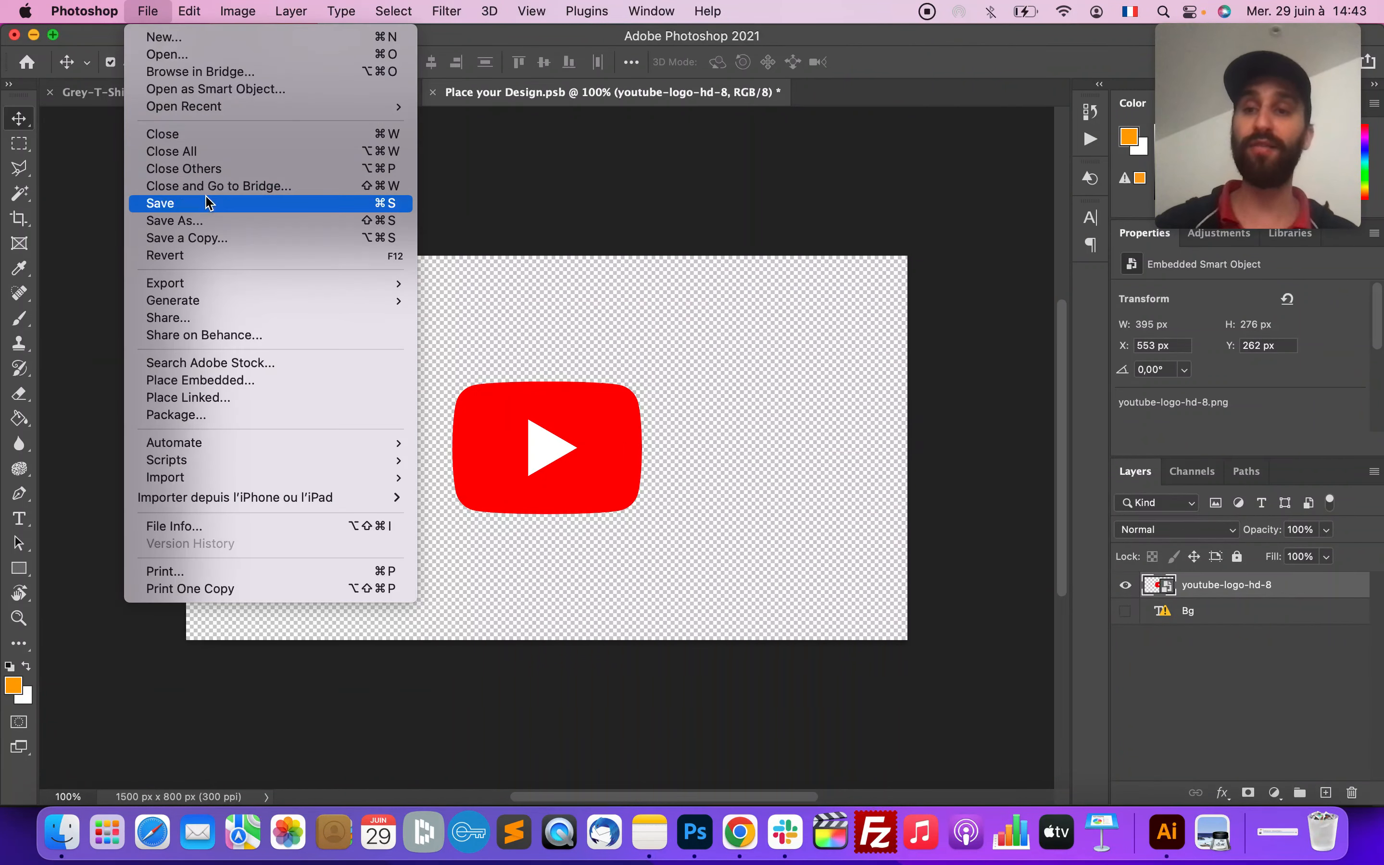
left_click(194, 201)
left_click(213, 95)
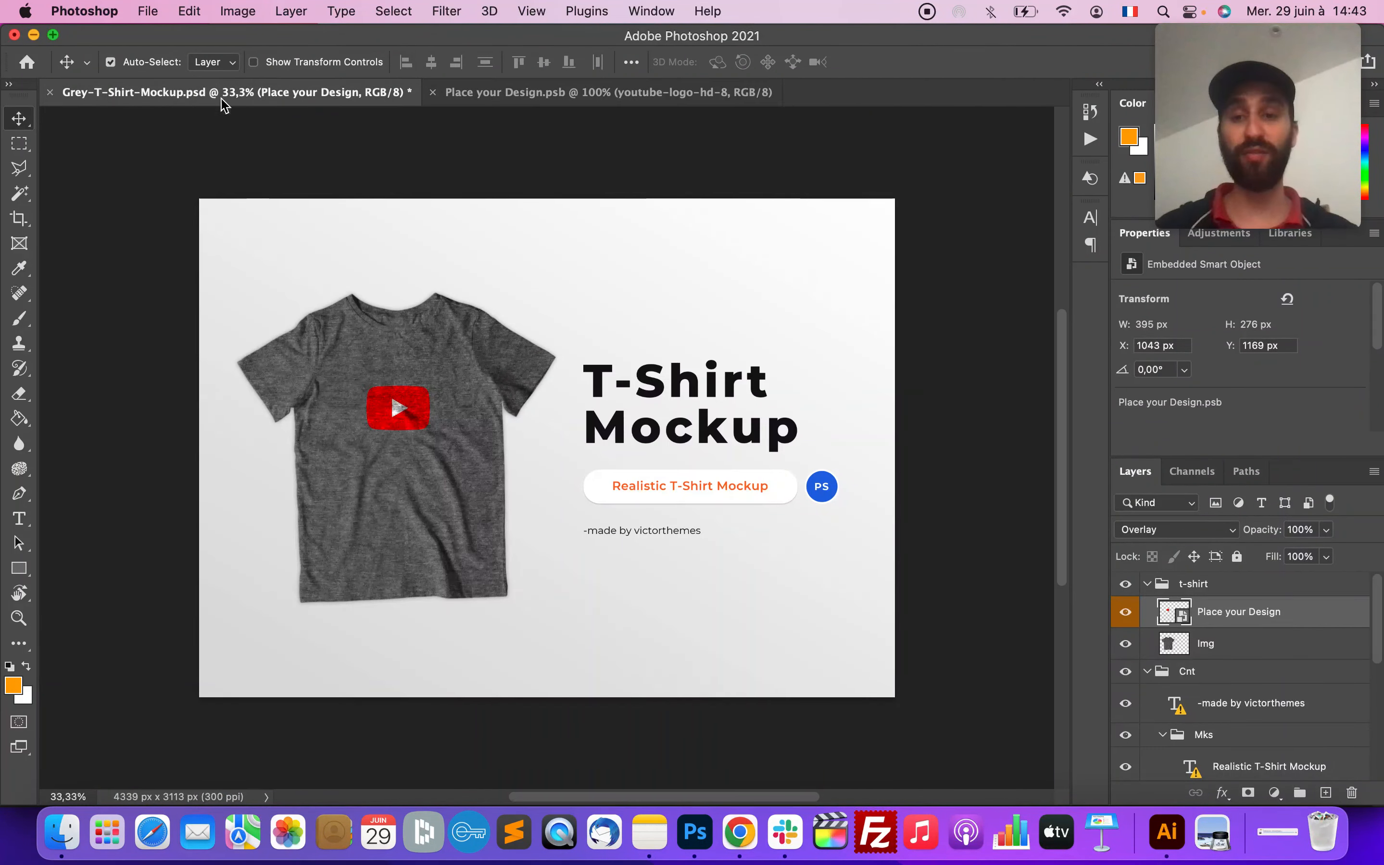
- Scale the YouTube logo in Place your Design.psb to about 526 x 368 px and centre it horizontally in the canvas's upper part
left_click(492, 93)
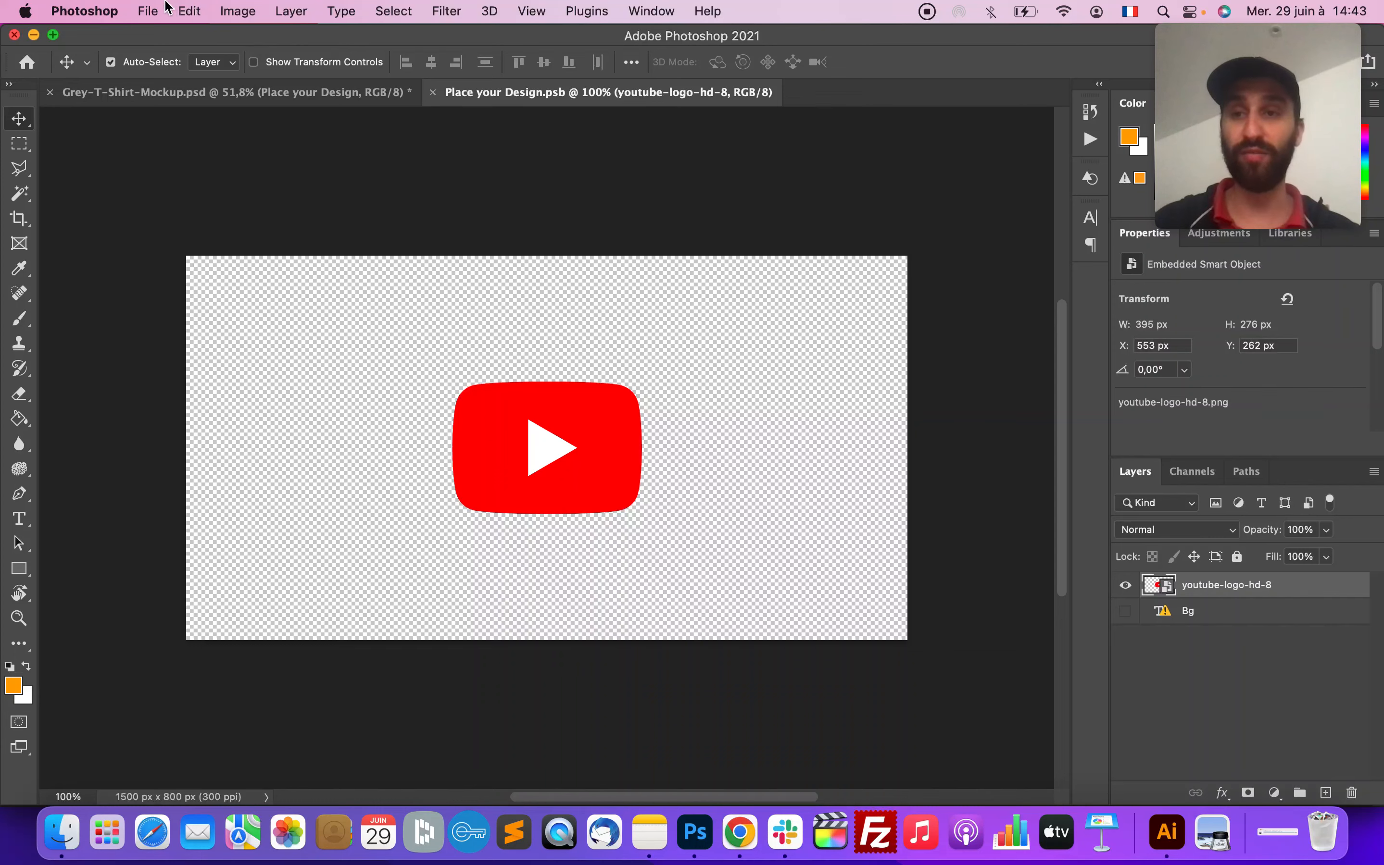
left_click(187, 11)
mouse_move(356, 435)
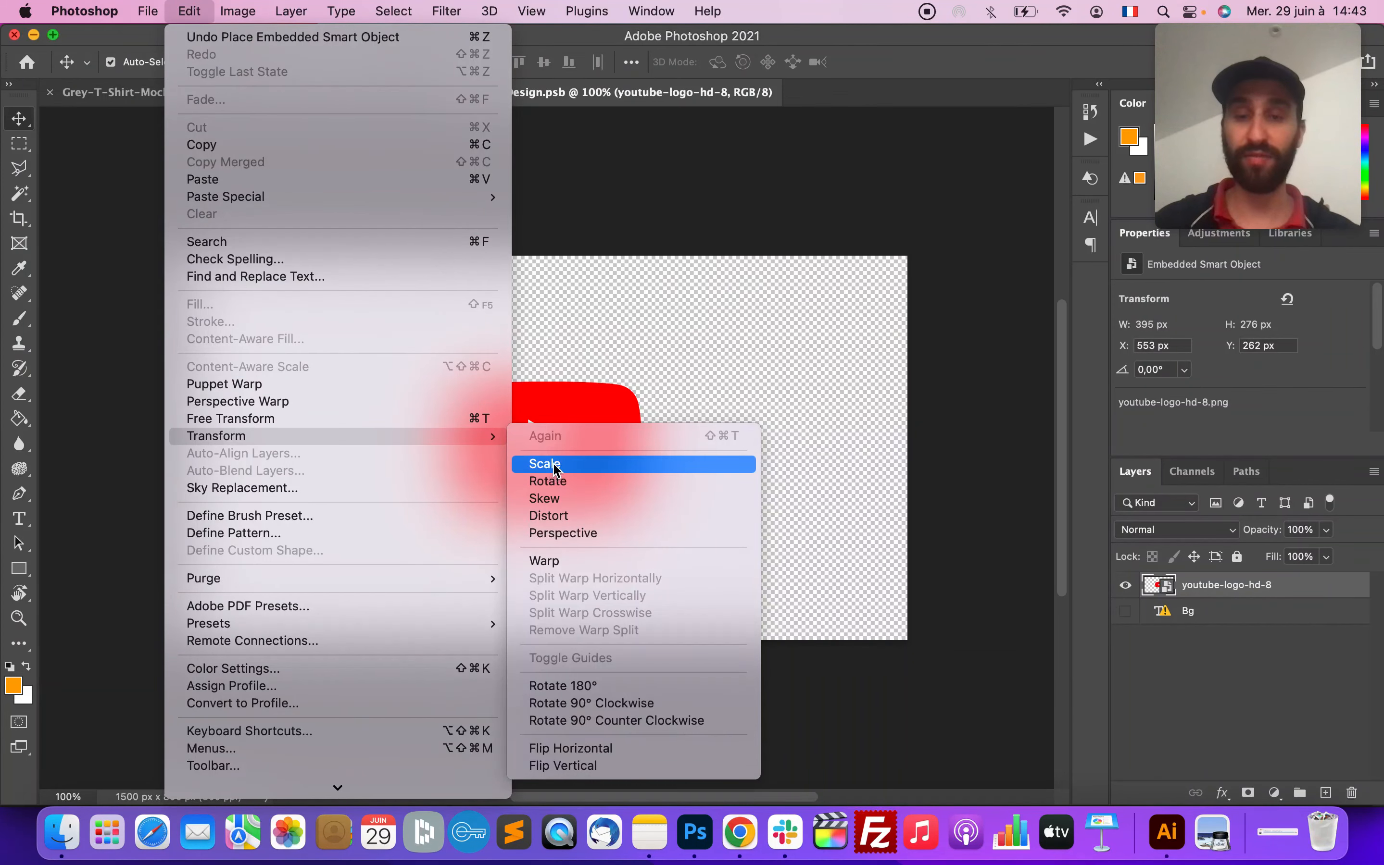
left_click(554, 466)
left_click_drag(803, 259, 976, 124)
left_click_drag(640, 430, 547, 435)
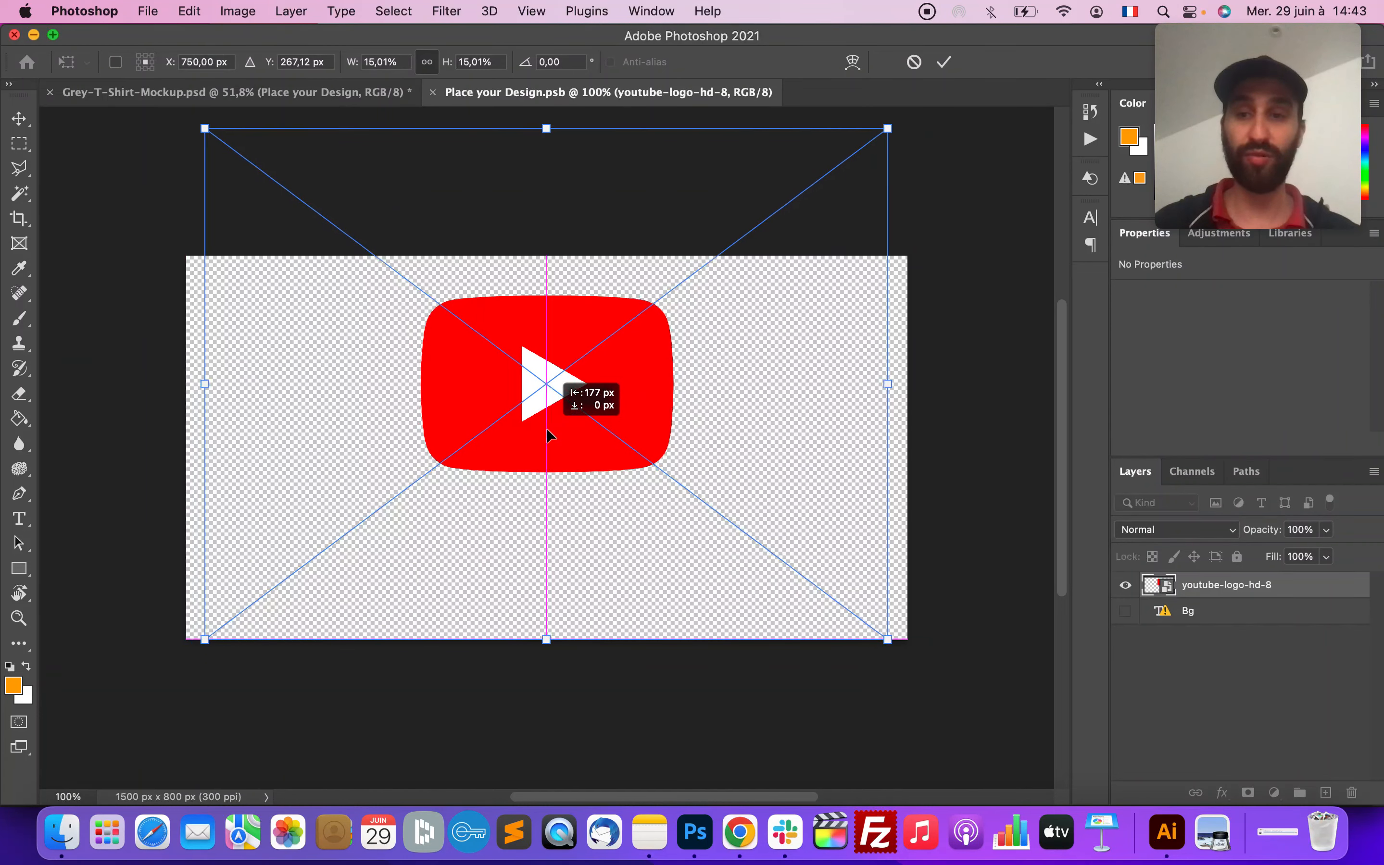
key("Return")
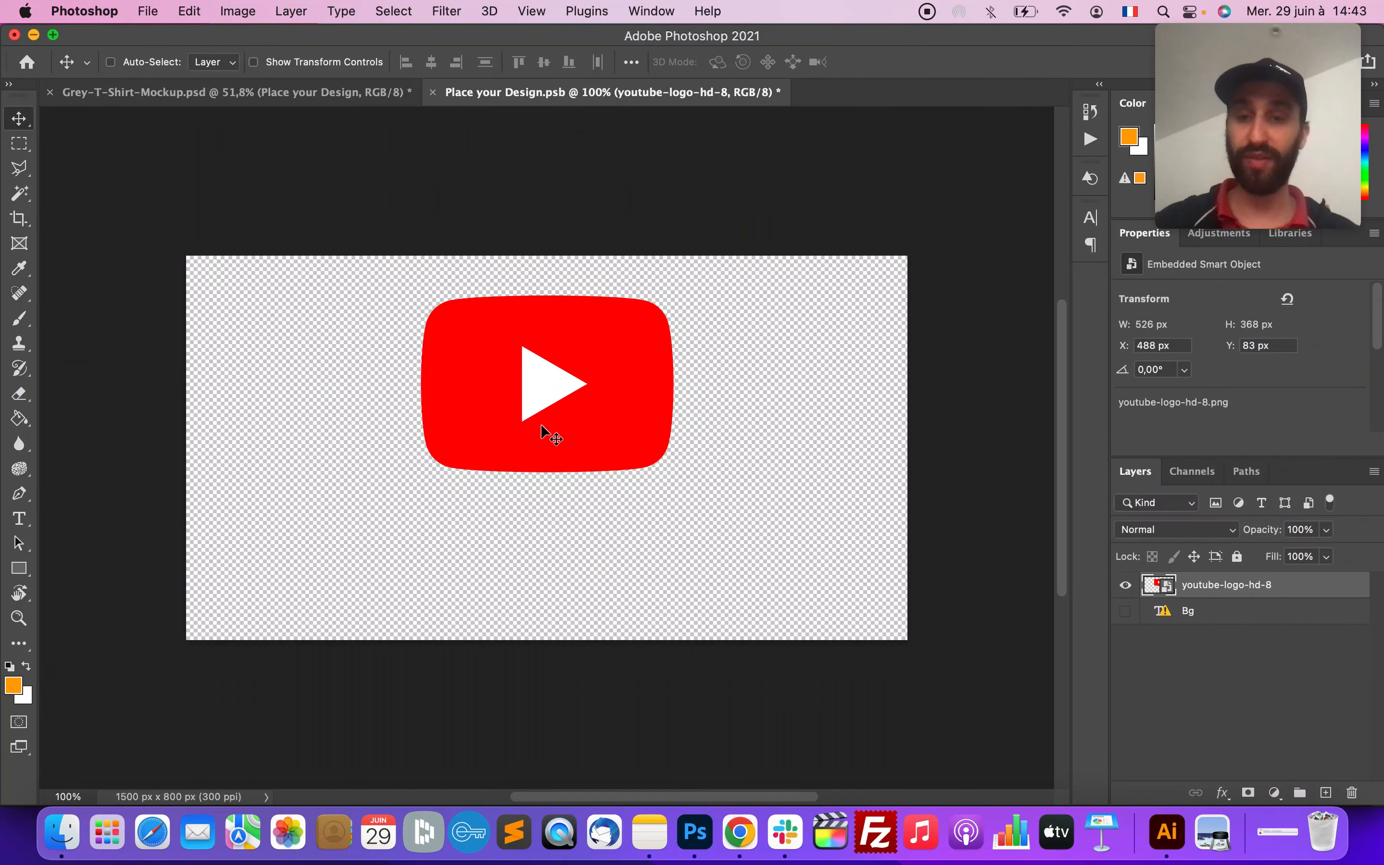
- Save and close Place your Design.psb, cancelling the quit so that Grey-T-Shirt-Mockup.psd stays open
key("super+q")
left_click(726, 329)
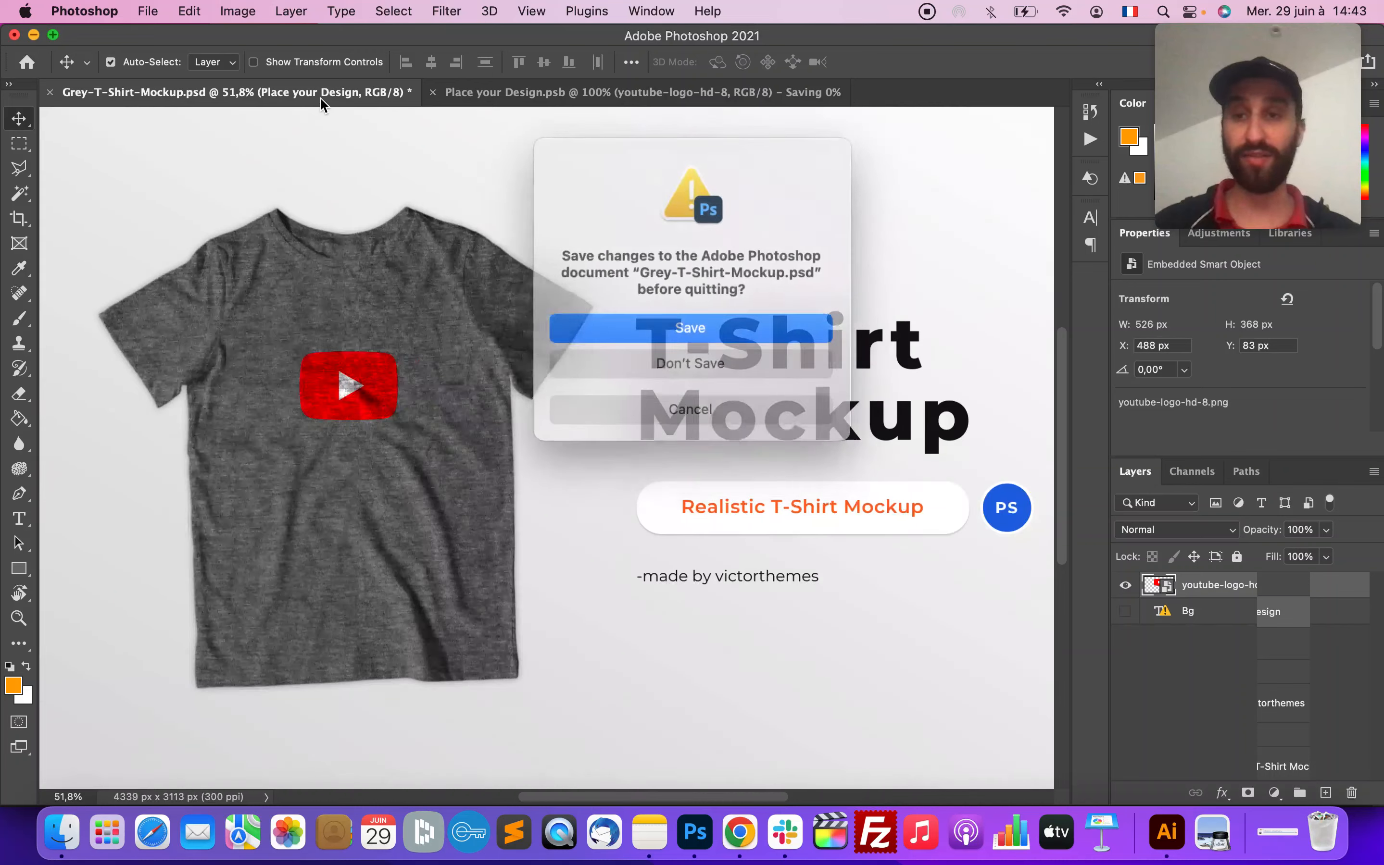
left_click(688, 408)
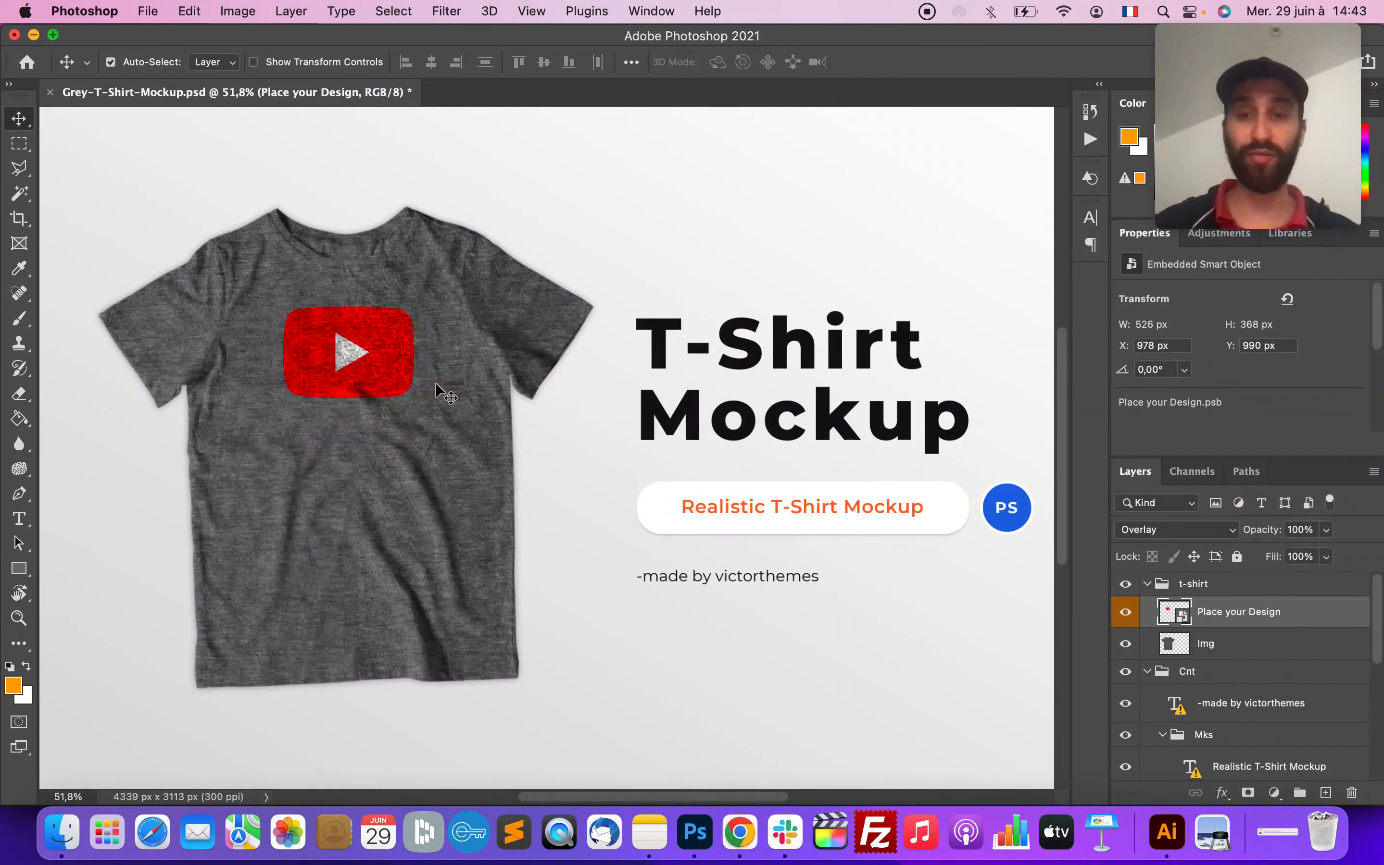
- Open the Place your Design smart object and add the white 50 pt Myriad Pro text BONJOUR centred just below the YouTube logo
double_click(1180, 618)
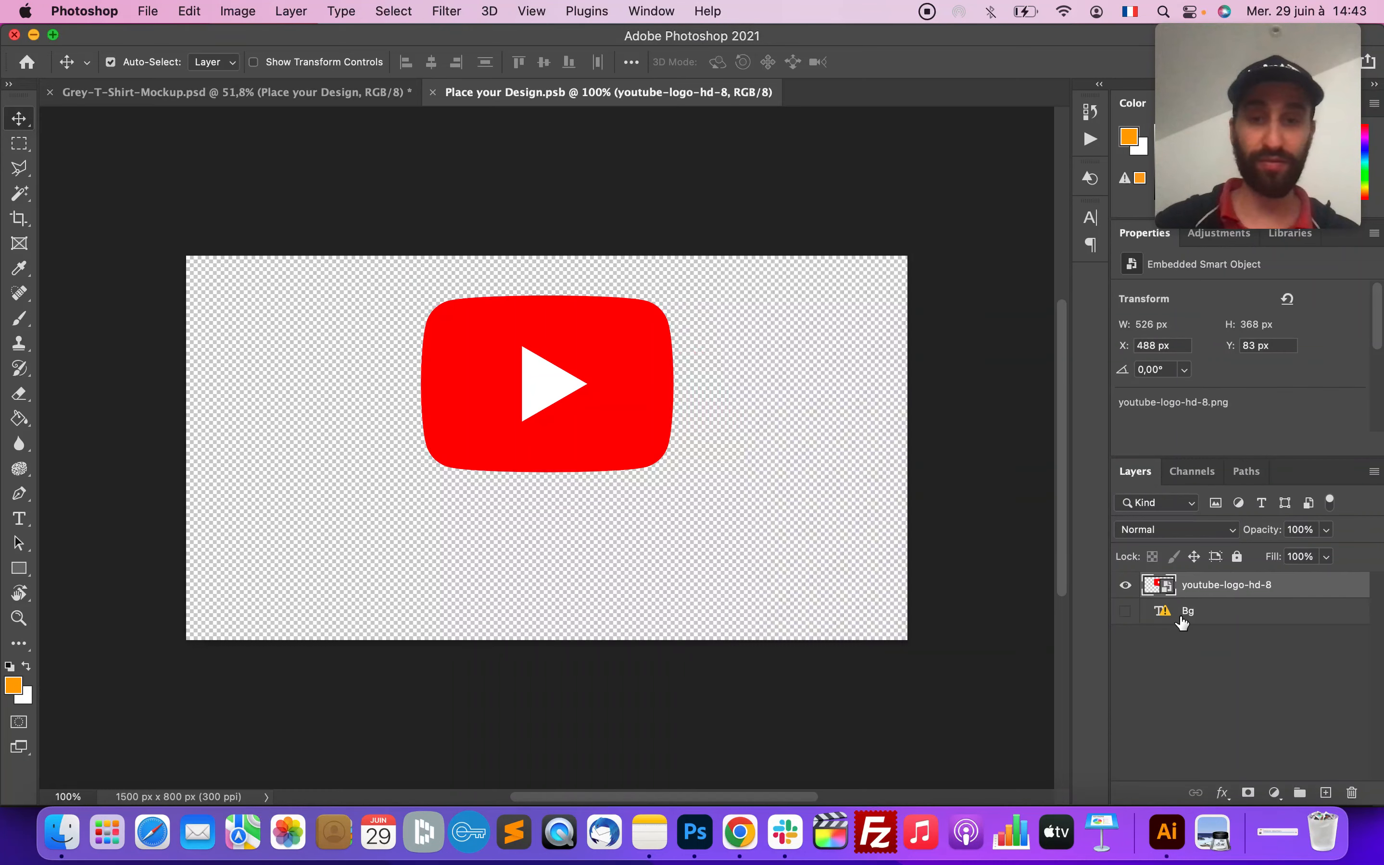
left_click(18, 519)
left_click(380, 511)
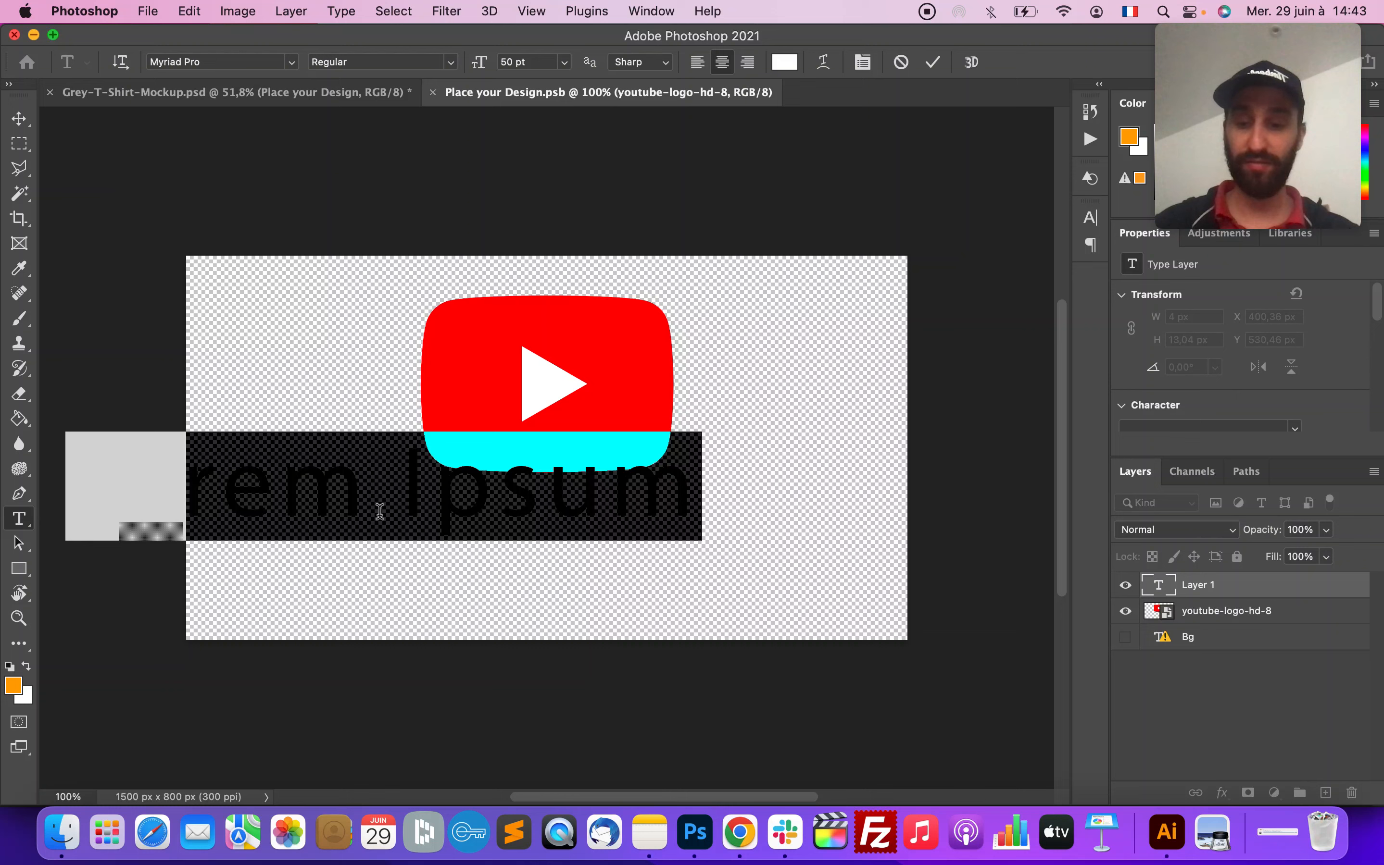
type("BONJOUR")
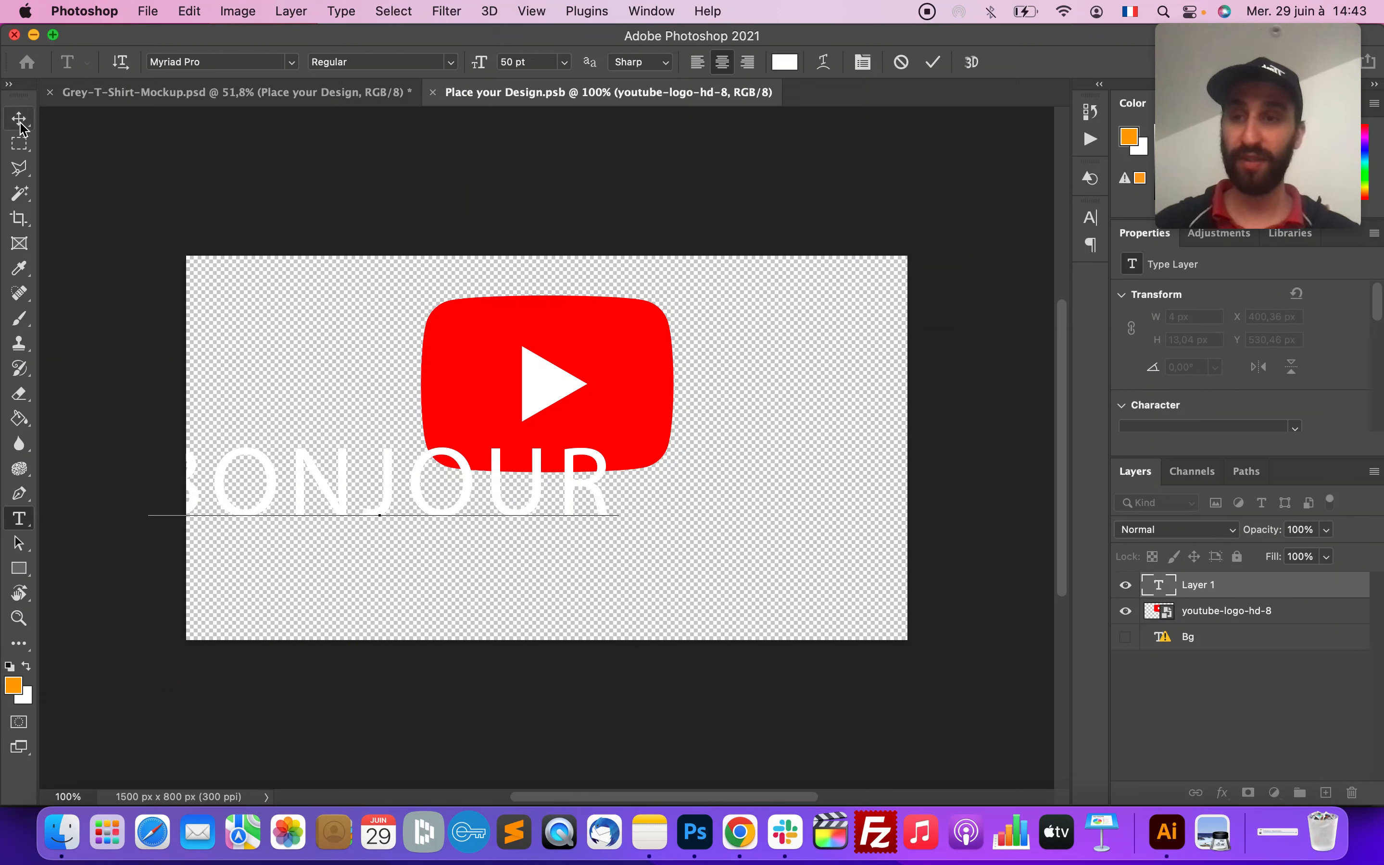
left_click(19, 120)
left_click_drag(440, 461, 603, 495)
- Save Place your Design.psb and return to Grey-T-Shirt-Mockup.psd to inspect the logo and text on the shirt
key("super+s")
left_click(237, 93)
scroll(412, 460, "up", 5)
scroll(412, 460, "up", 3)
scroll(632, 310, "down", 3)
scroll(631, 310, "down", 5)
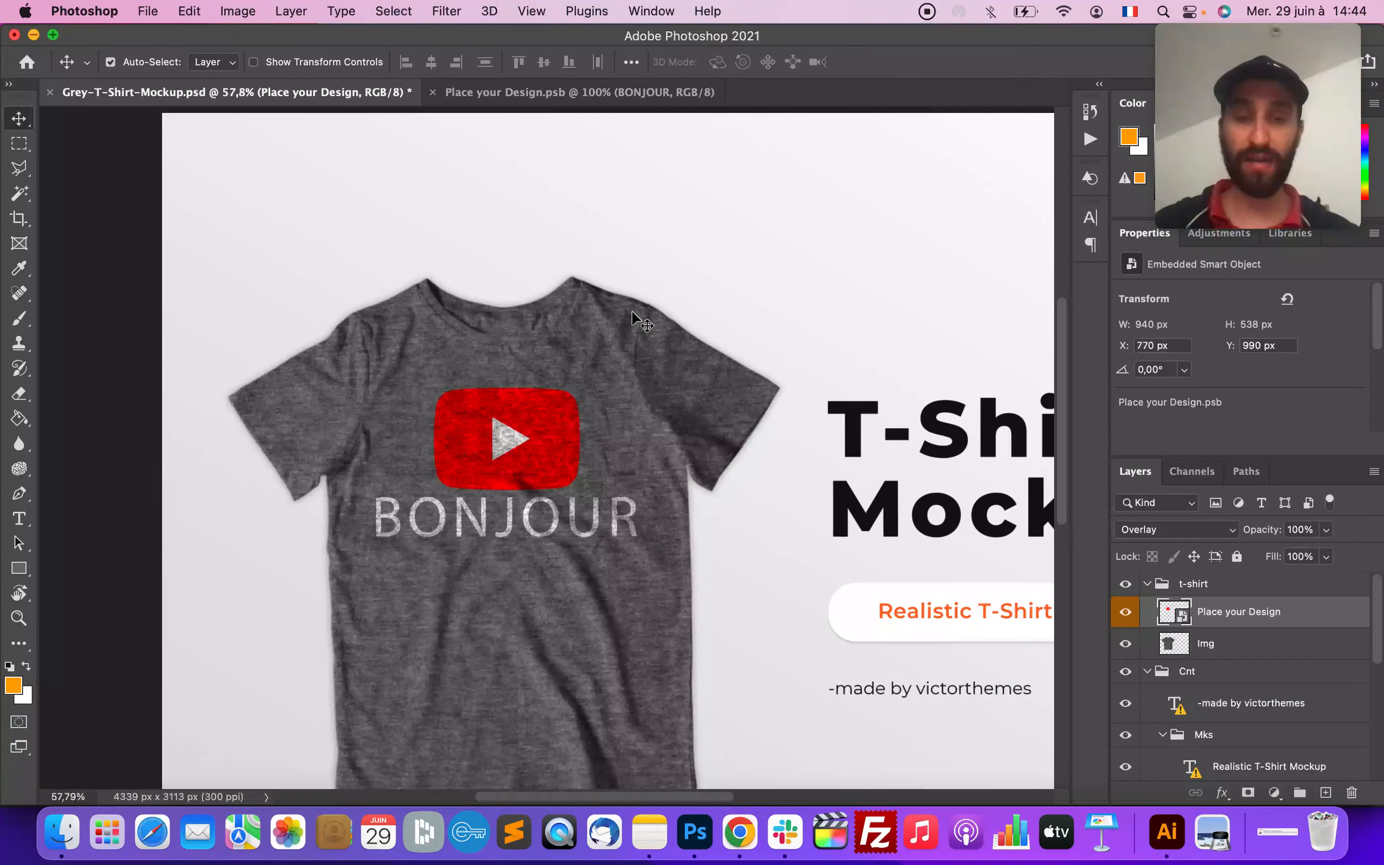
scroll(631, 310, "down", 3)
- Collapse the t-shirt and Cnt layer groups and hide the Bg group to remove the mockup's grey background
left_click(1147, 584)
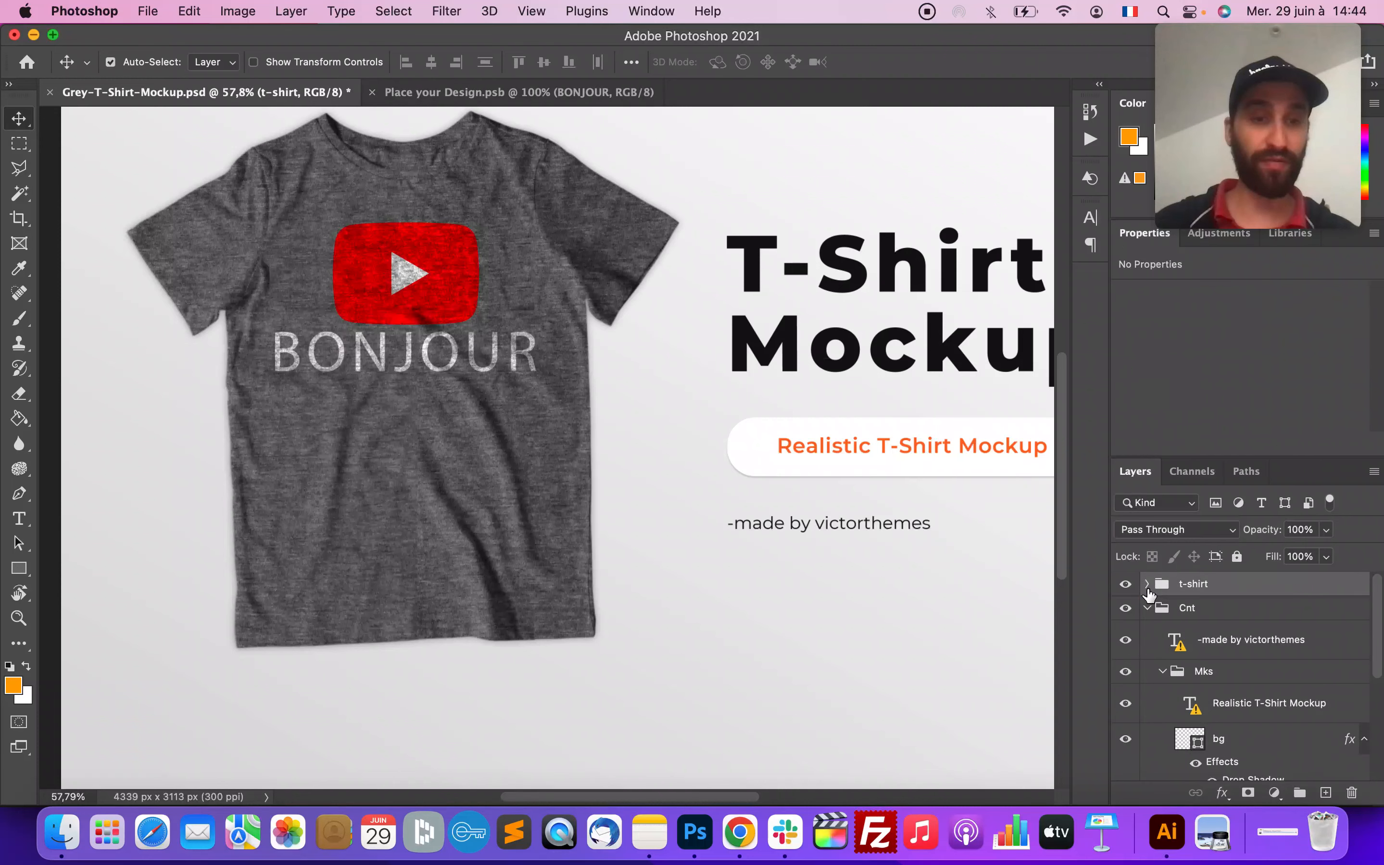
left_click(1147, 608)
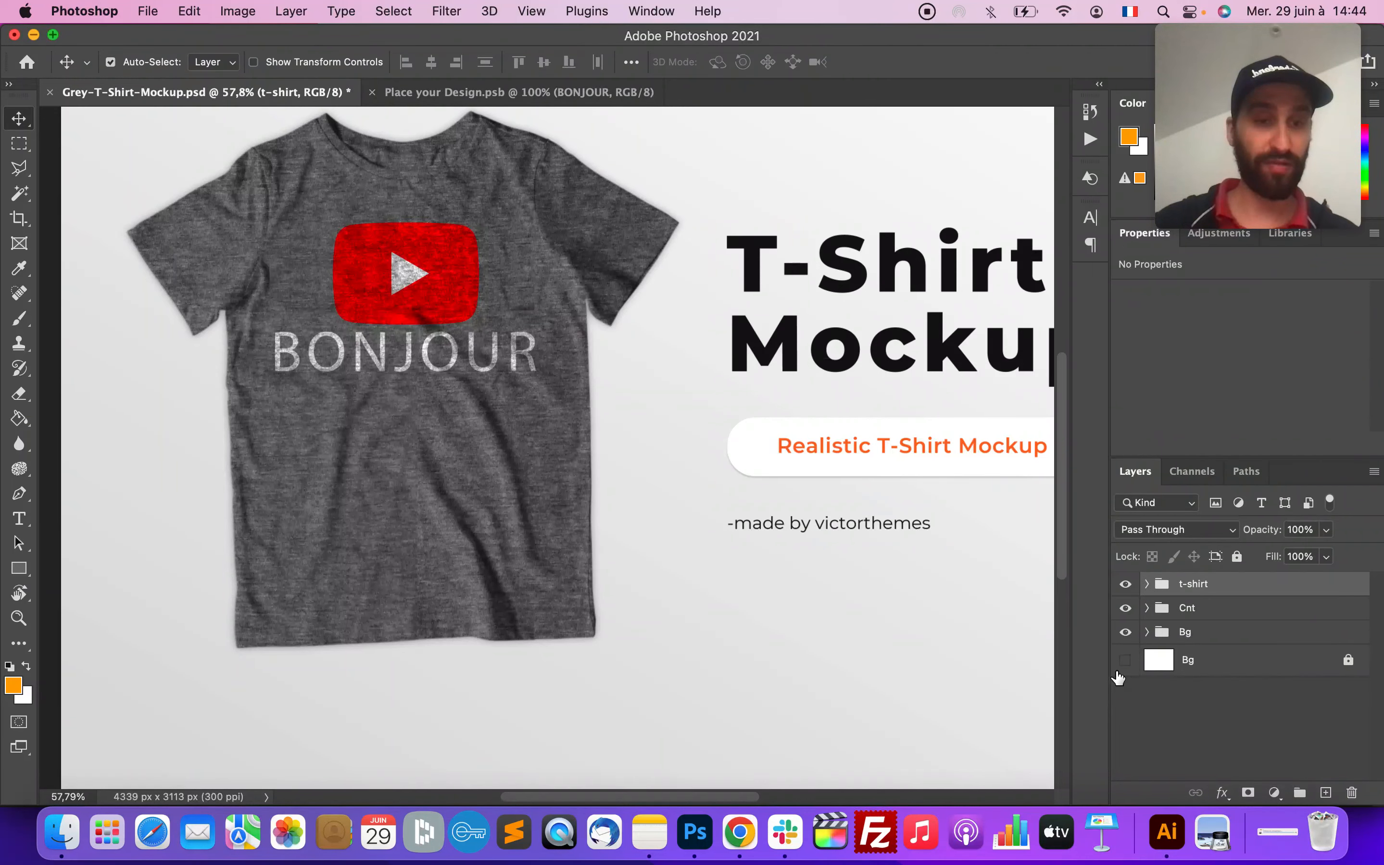
left_click(1125, 632)
scroll(323, 407, "up", 2)
scroll(323, 408, "left", 2)
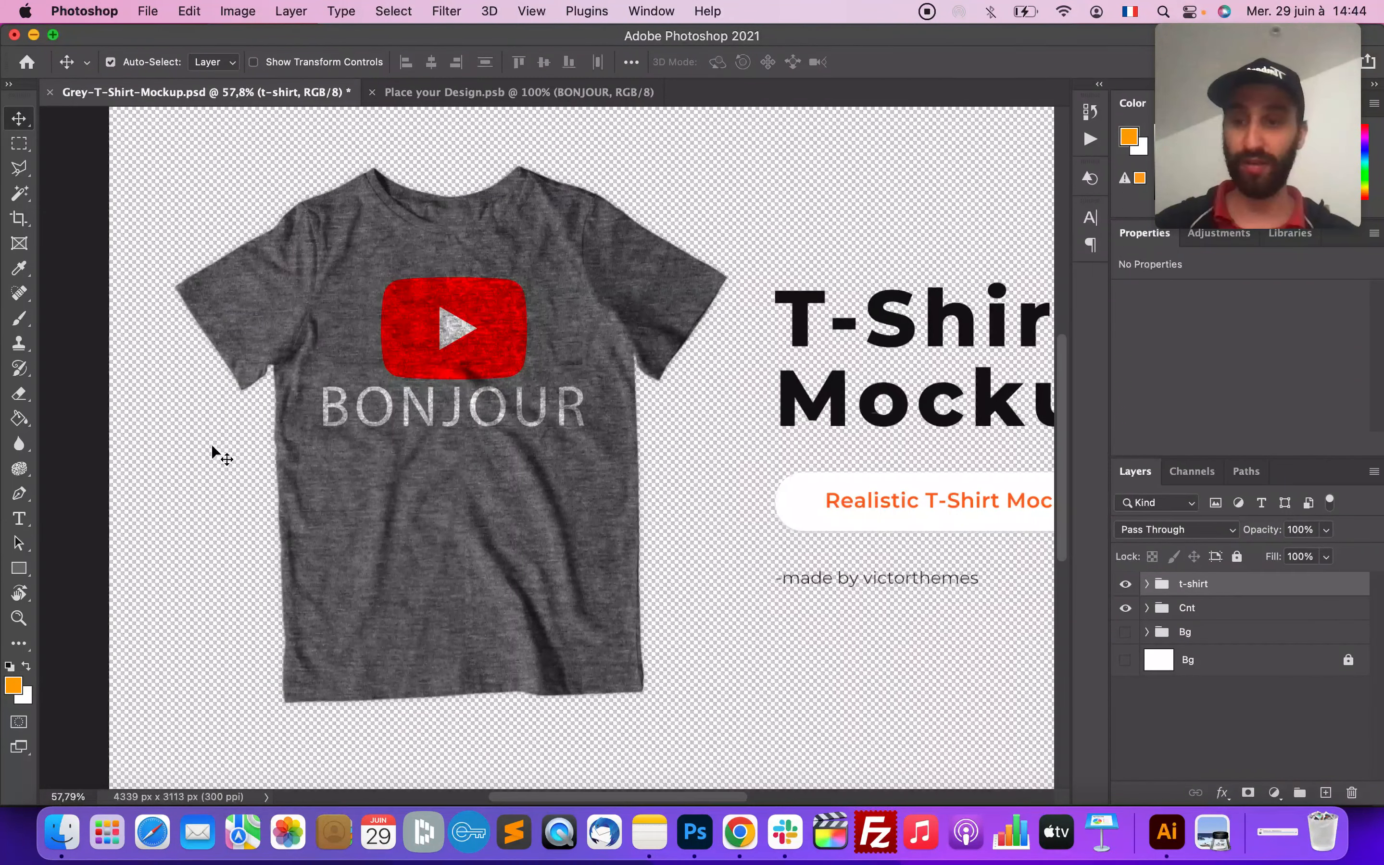
- Draw an orange rectangle about 3197 x 2345 px around the shirt and move its layer directly below the t-shirt group
left_click(18, 569)
left_click_drag(56, 118, 943, 768)
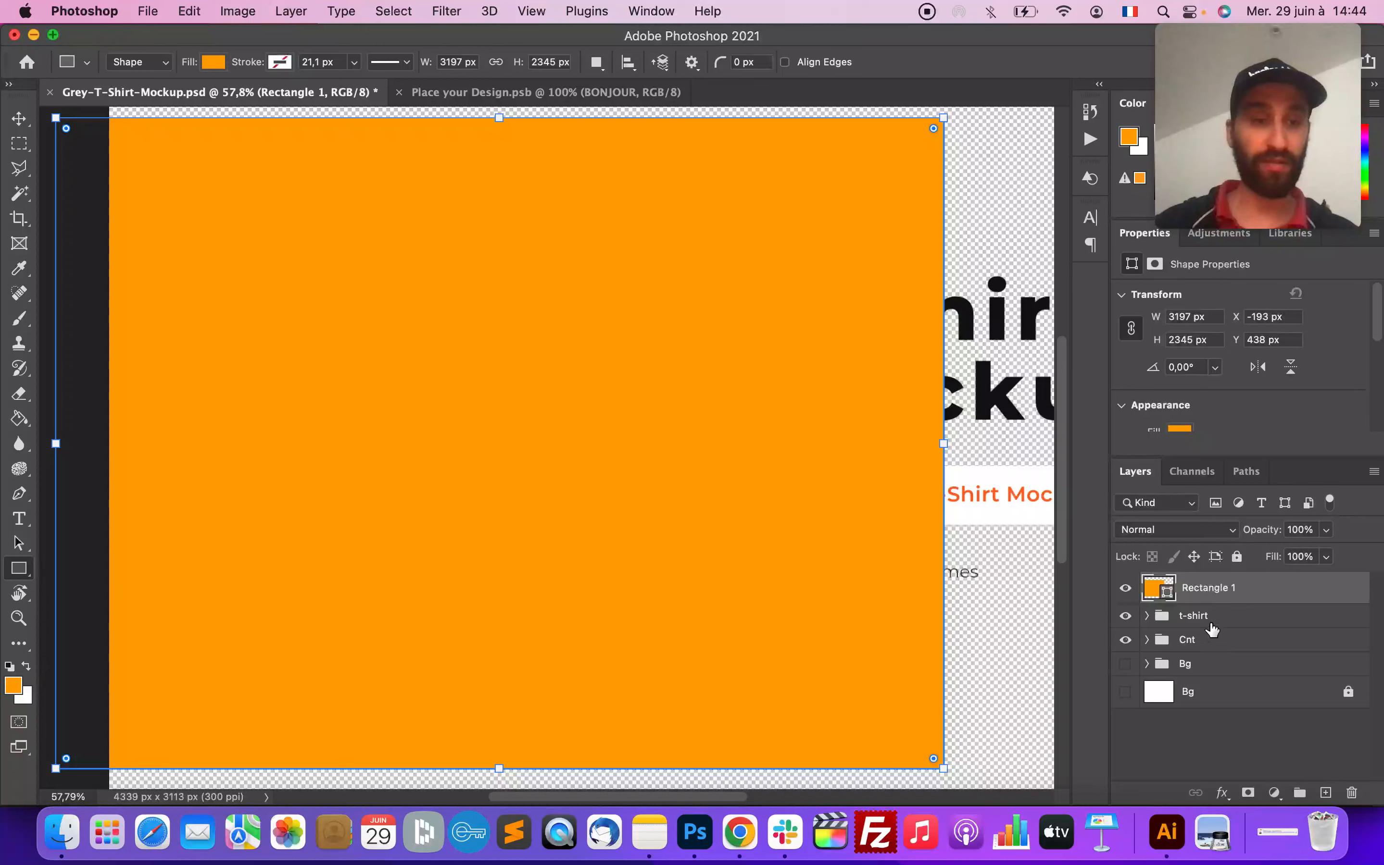
left_click_drag(1263, 590, 1268, 630)
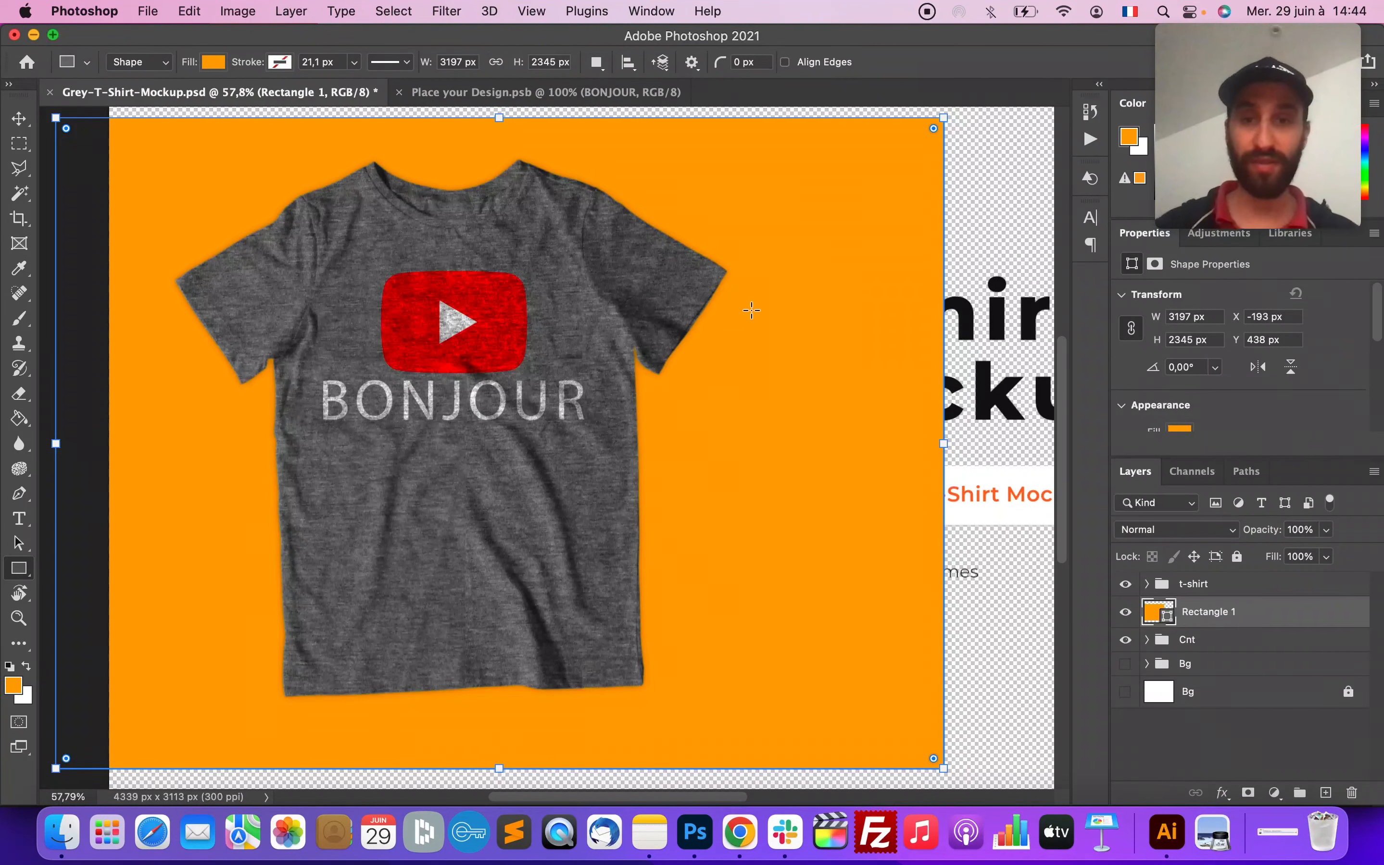
left_click(19, 119)
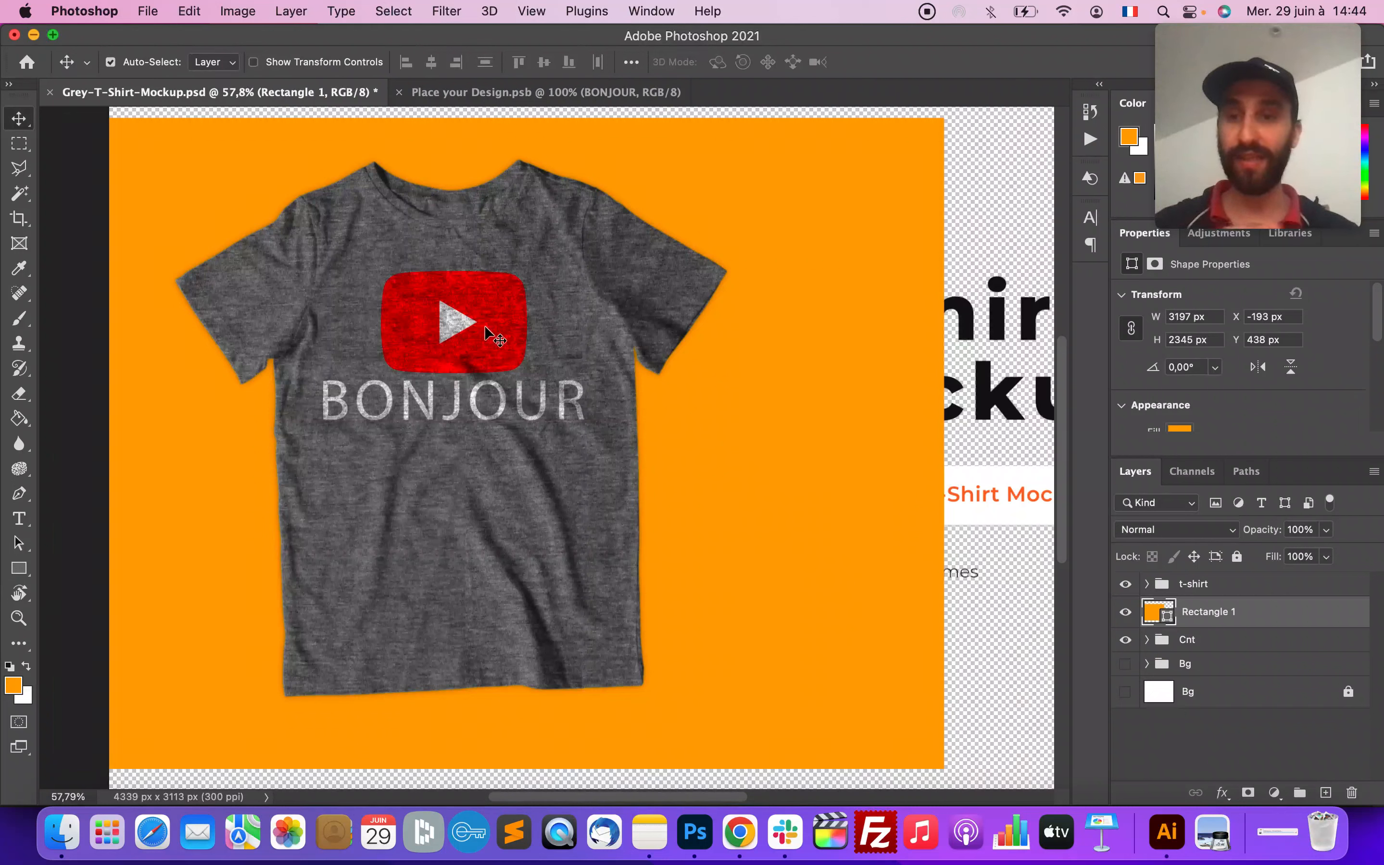